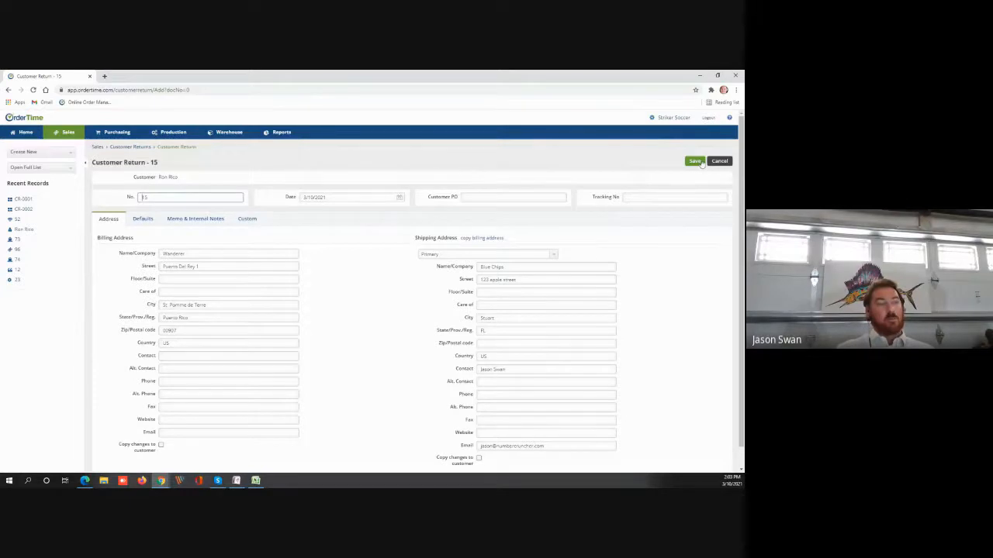
Save the new customer return and add one CR-0001 Deck of playing cards to its items.
left_click(695, 162)
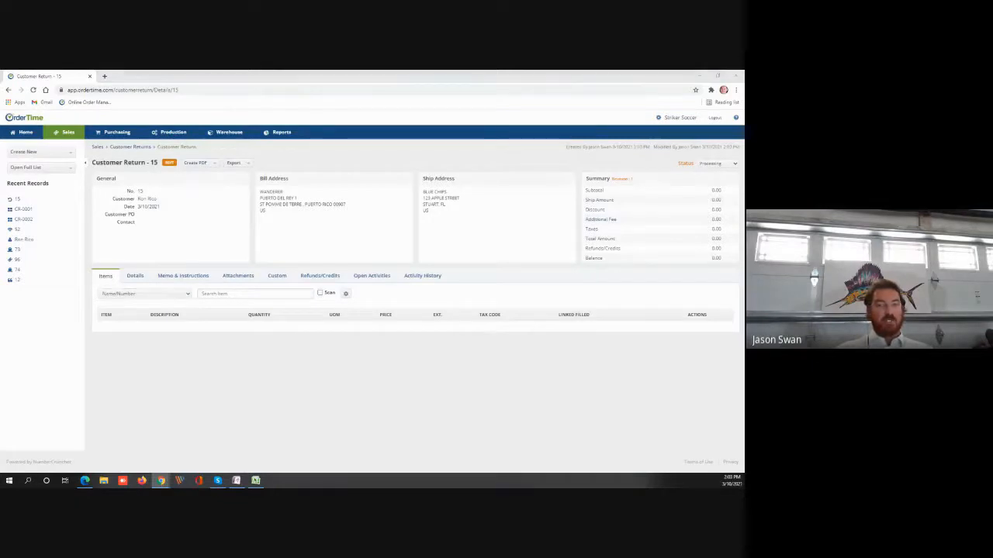
left_click(251, 295)
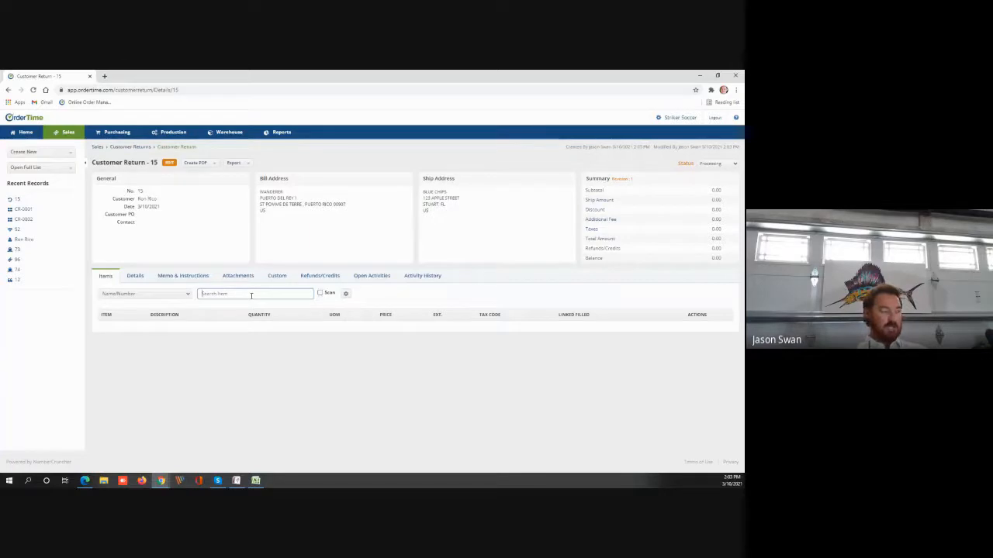
type("ck of playing cards")
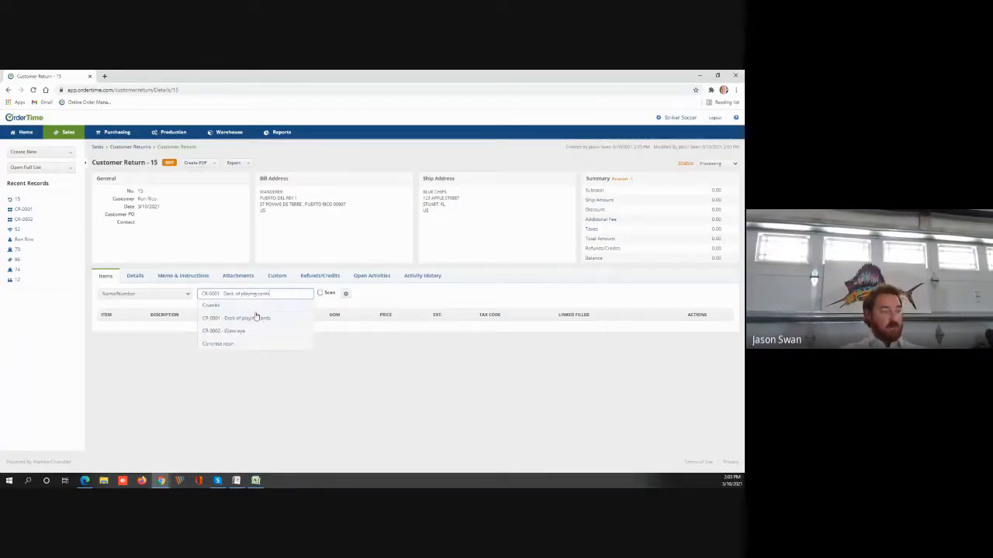
left_click(255, 319)
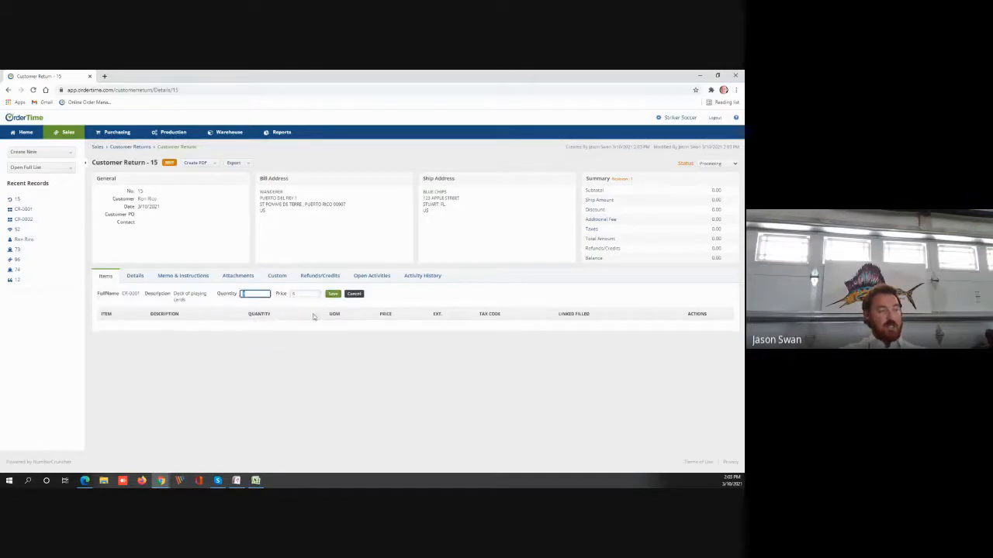
left_click(333, 294)
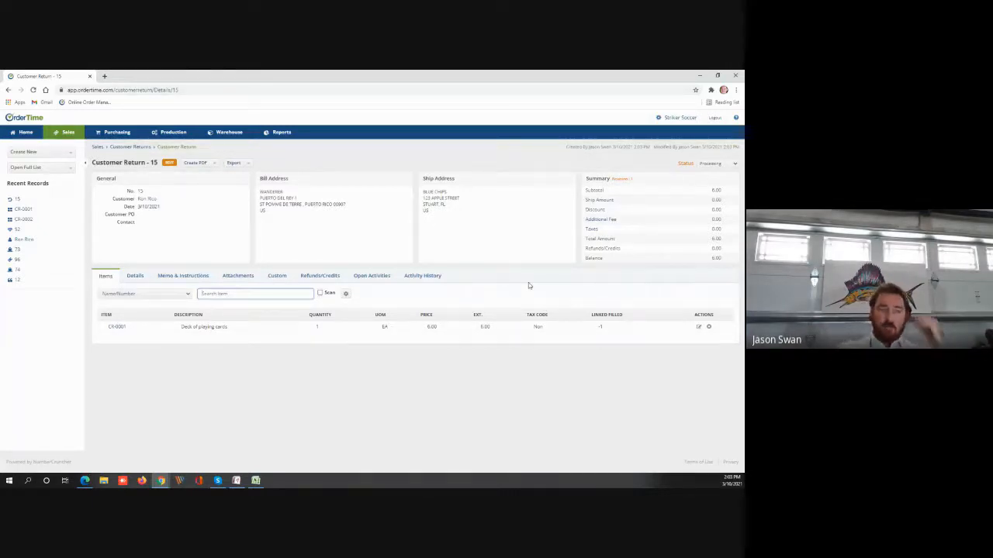
Mark the customer return as Returned and record a Cash refund for the full 6.00 amount.
left_click(707, 166)
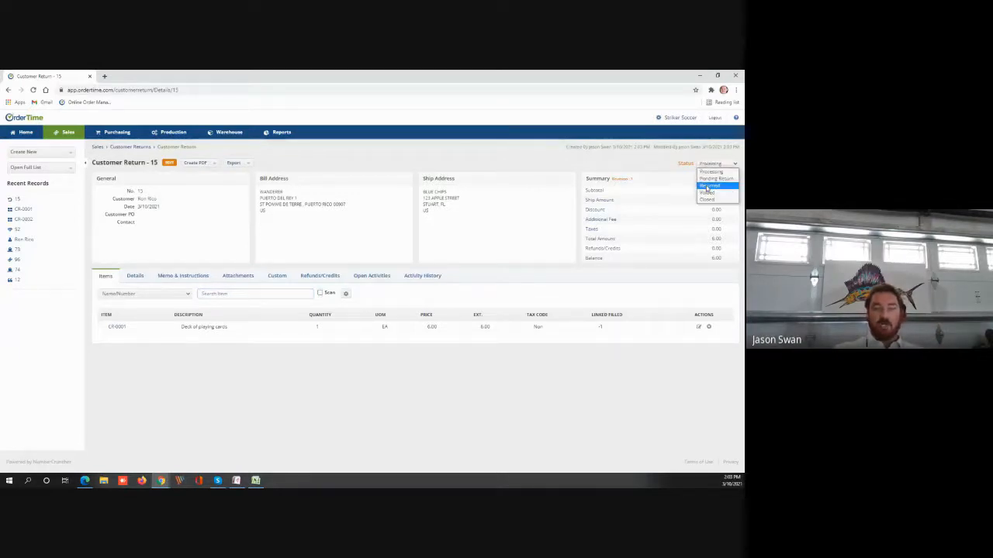
left_click(707, 187)
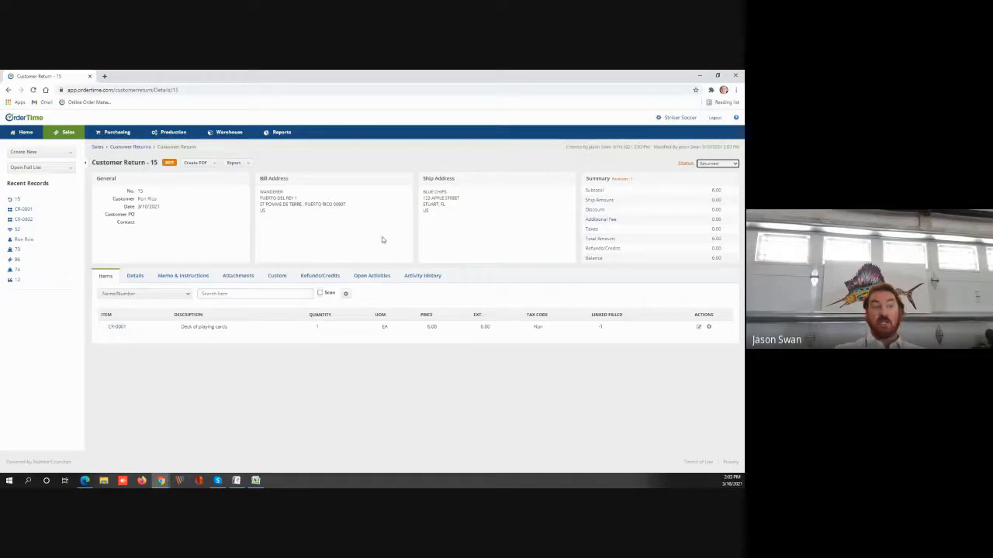
left_click(332, 277)
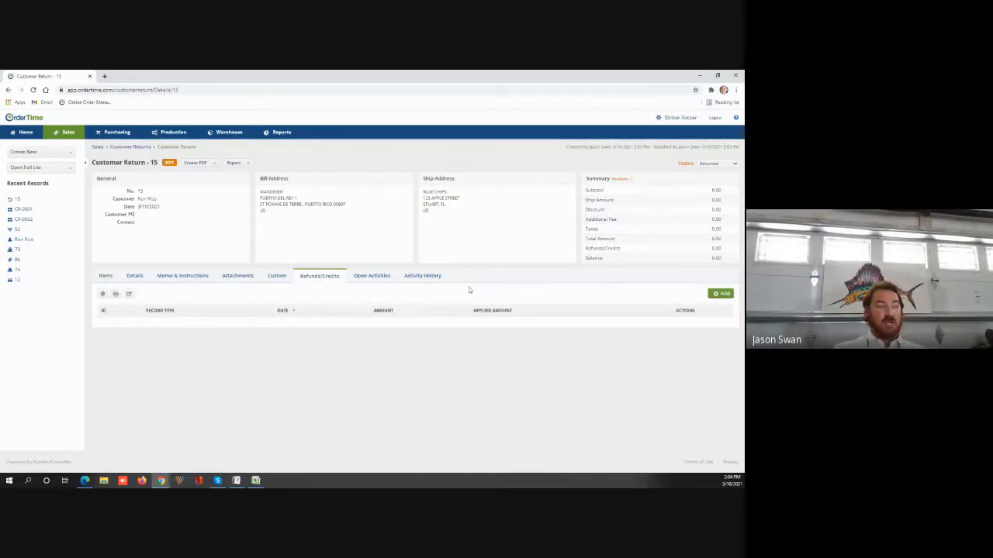
left_click(710, 295)
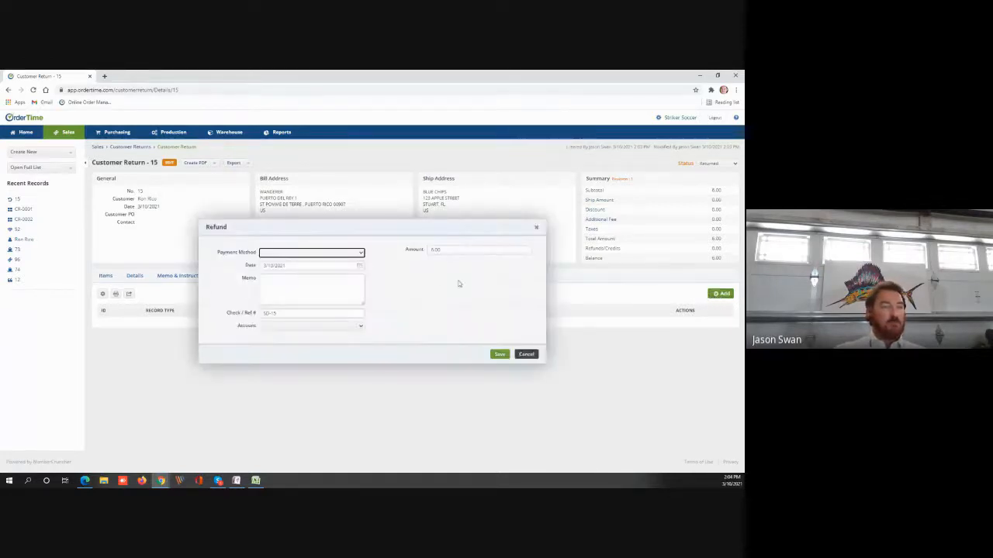
left_click(360, 254)
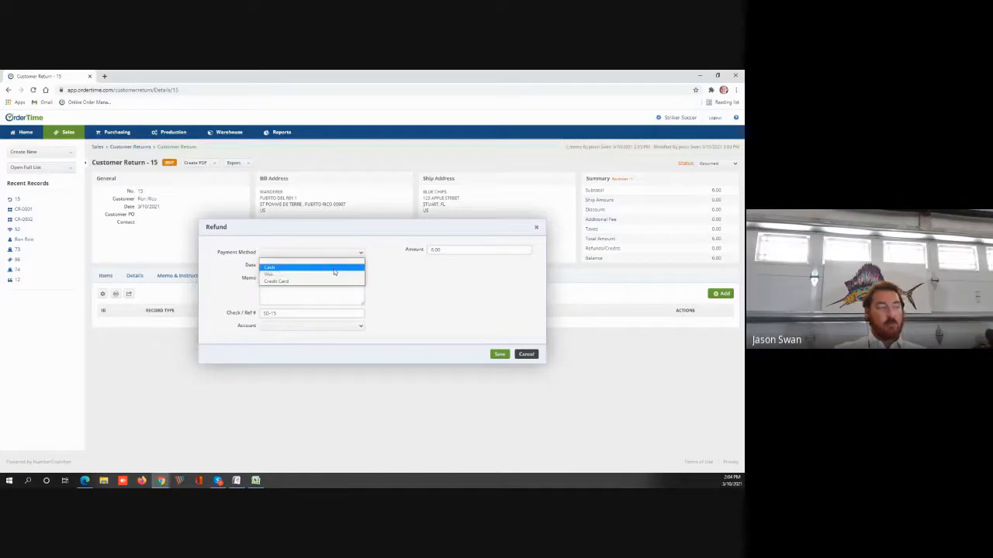
left_click(338, 268)
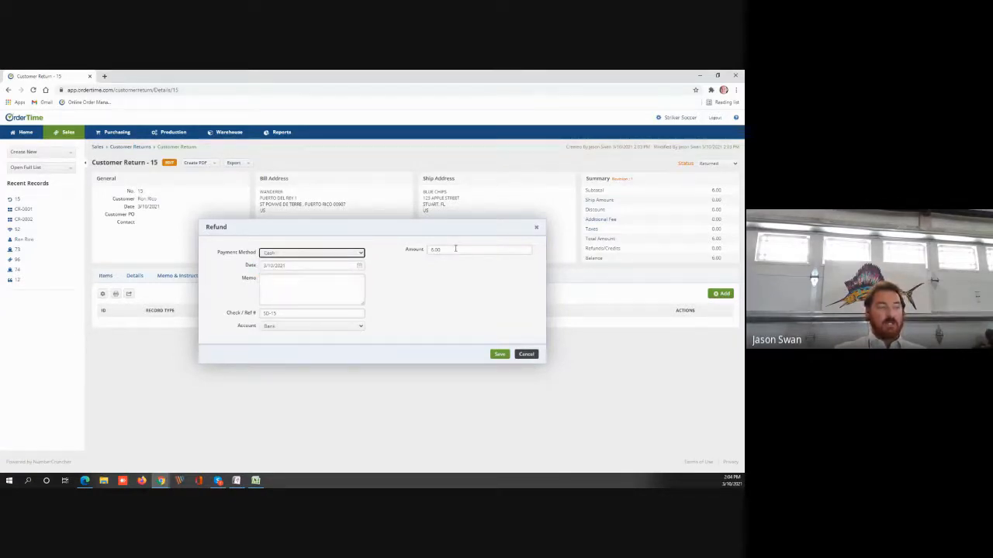
left_click(498, 354)
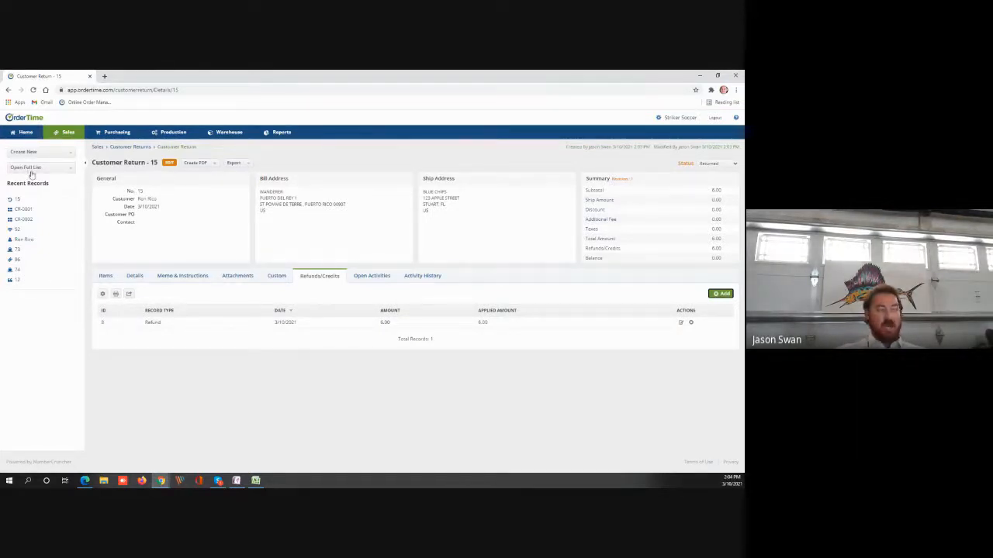
Open the customer's recent ship doc with Shipped status and create a customer return from it.
left_click(17, 251)
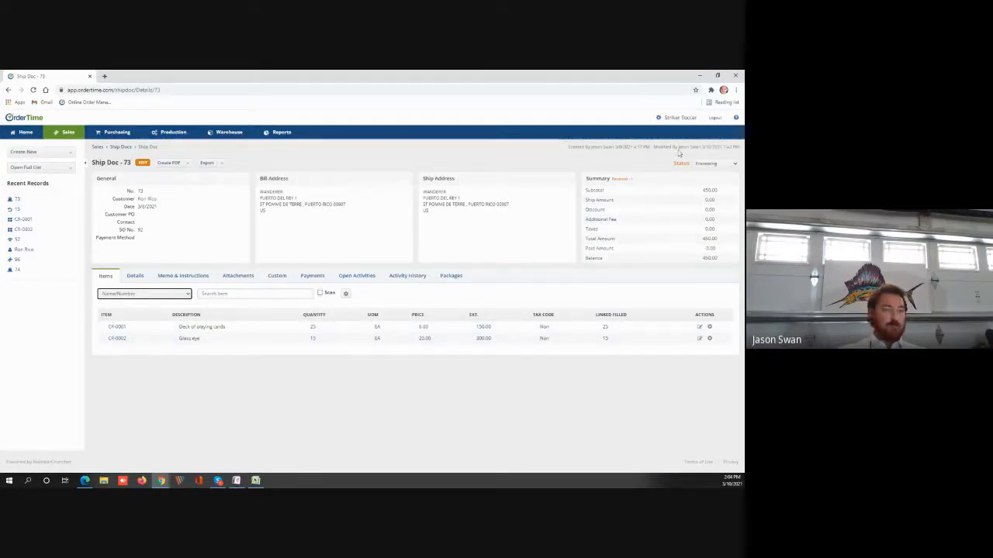
double_click(712, 161)
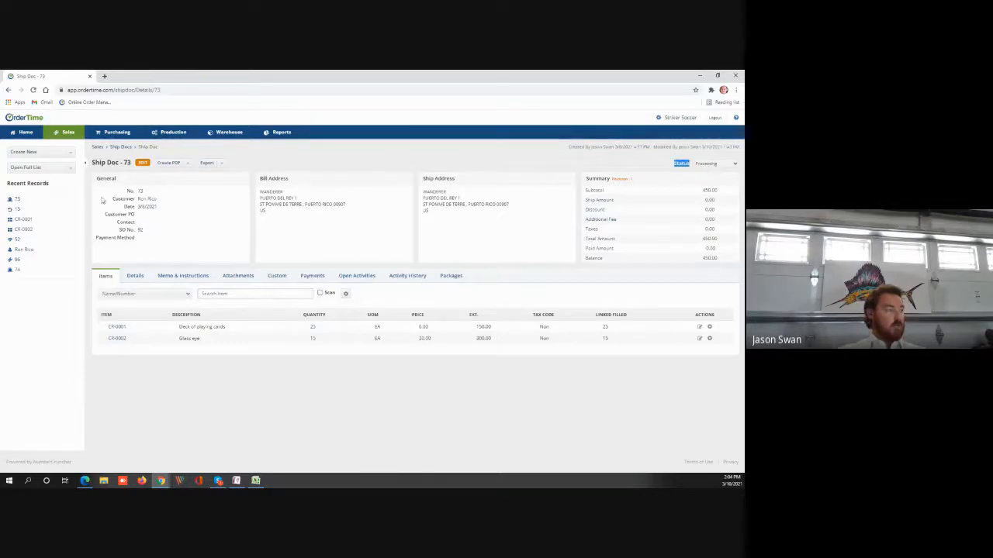
left_click(17, 270)
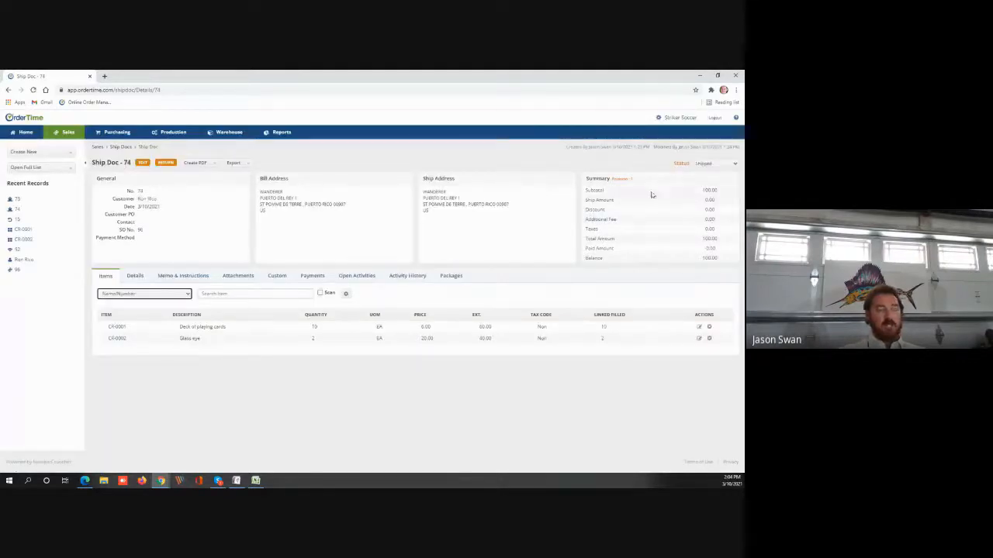
left_click(166, 163)
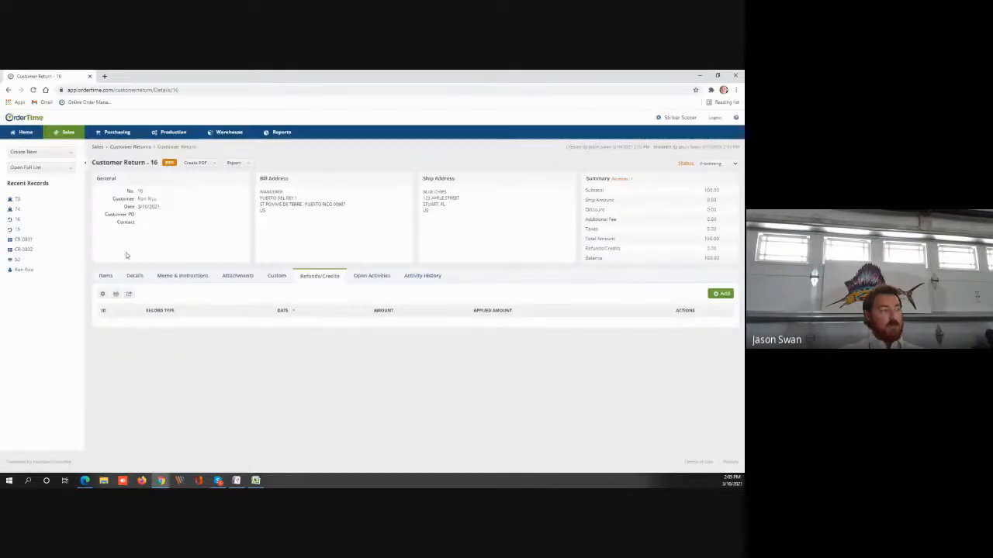
Delete the CR-0001 Deck of playing cards line from the new customer return's items.
left_click(106, 276)
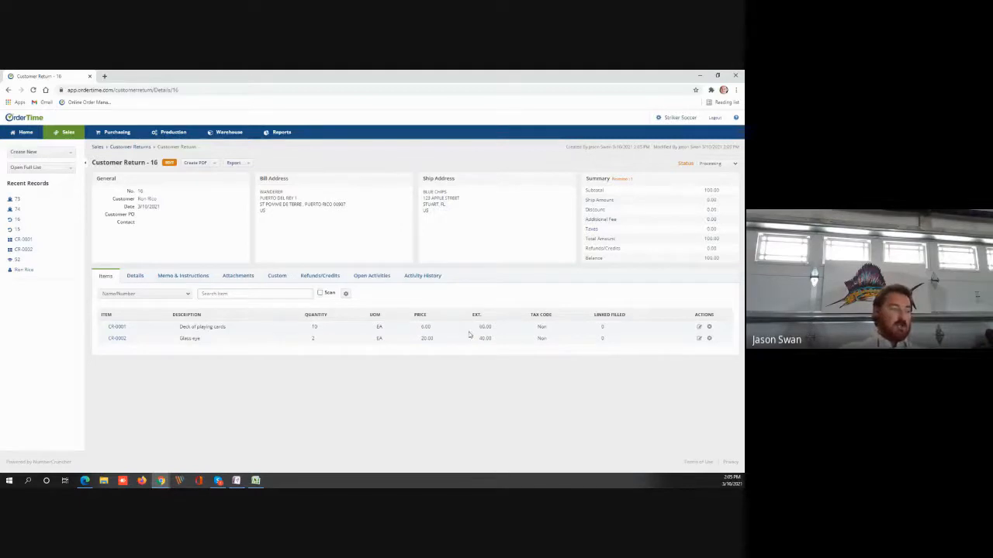
left_click(709, 327)
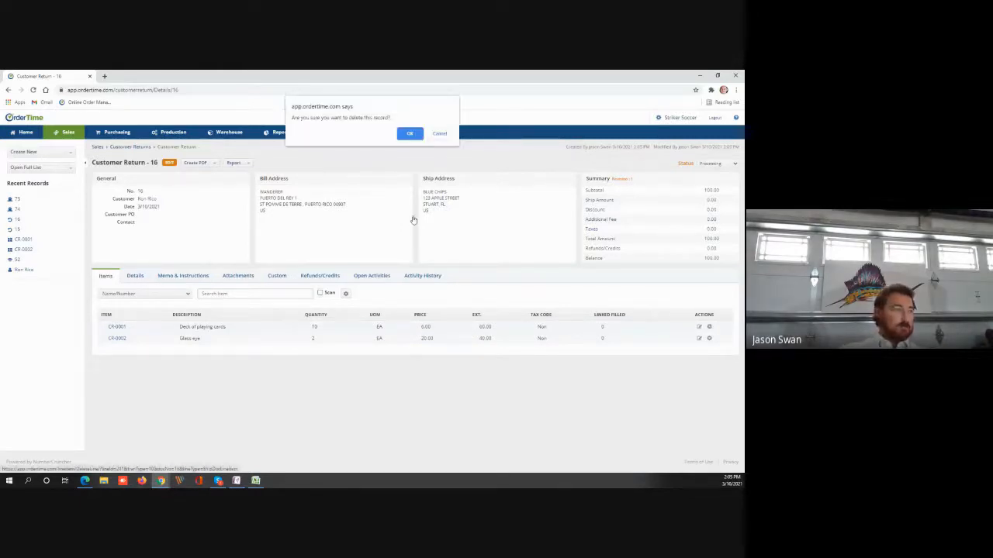
left_click(415, 131)
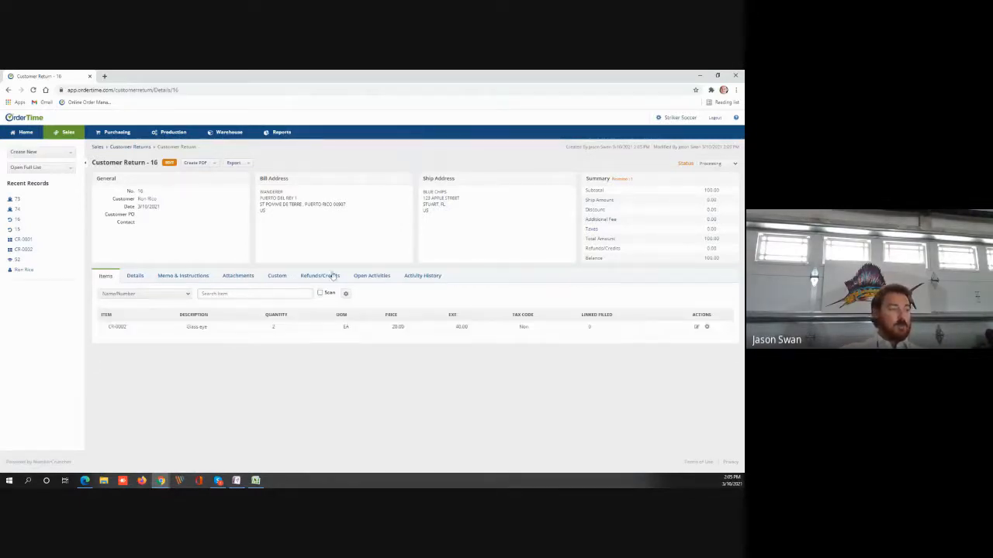
Set the Glass eye line's quantity to 1 and change the customer return's status to Returned.
left_click(281, 327)
left_click_drag(285, 329, 261, 329)
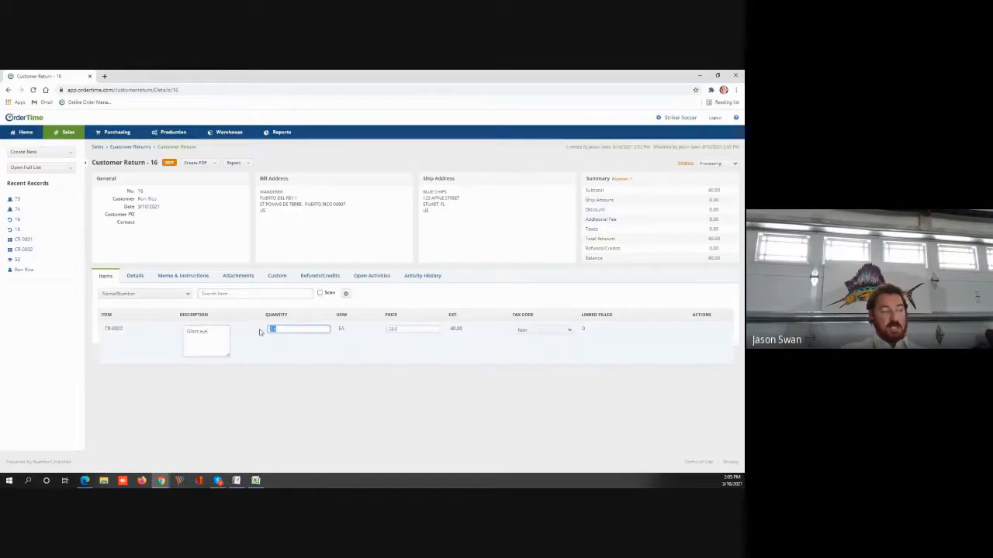
type("1")
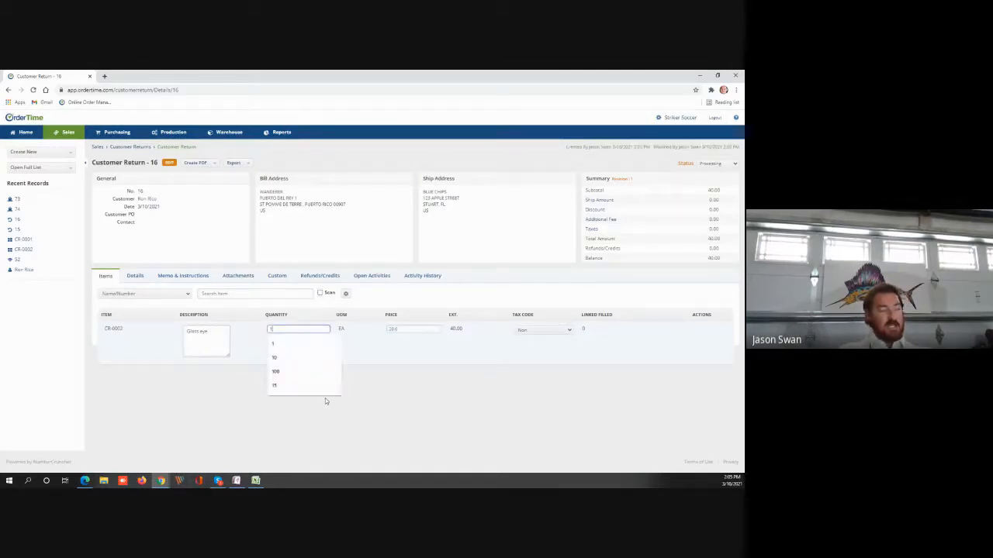
left_click(393, 378)
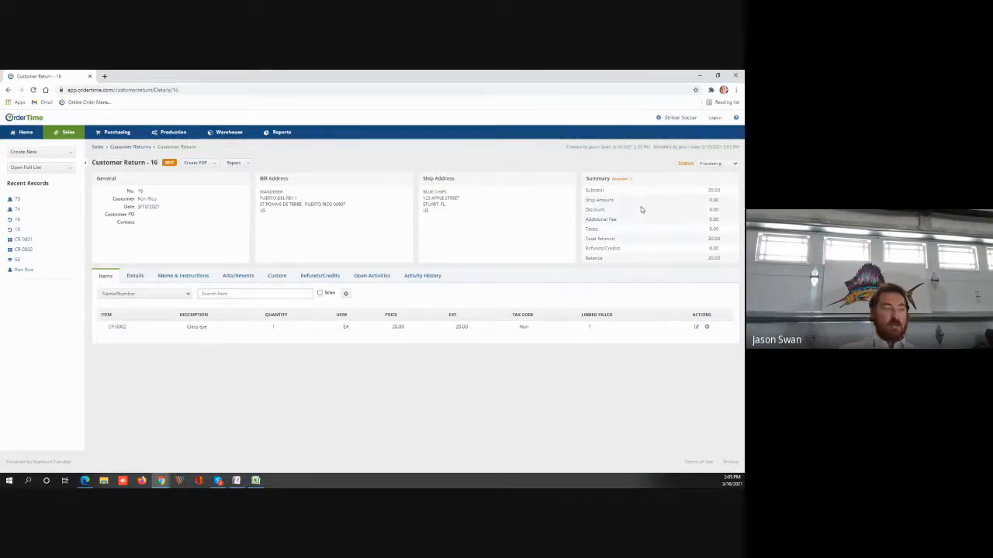
left_click(710, 168)
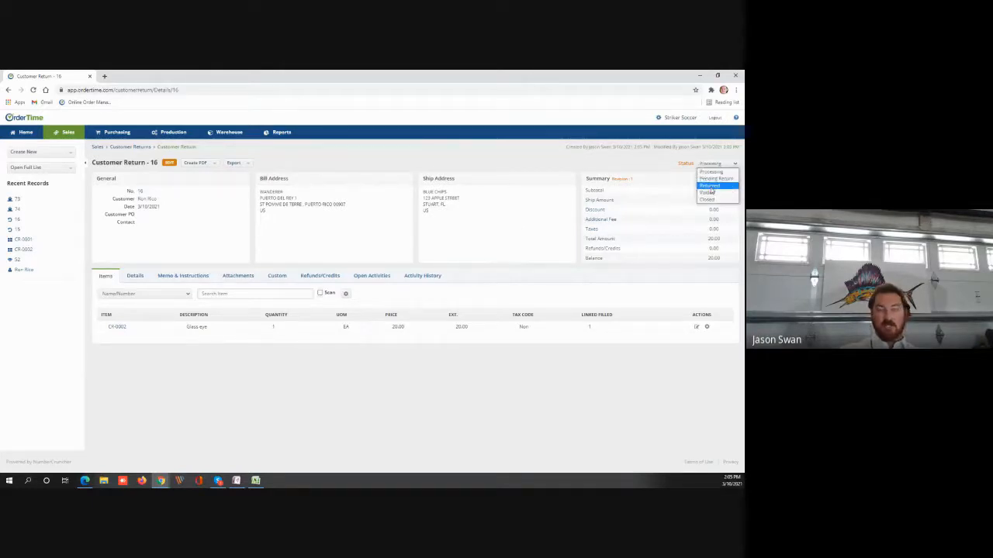
left_click(710, 187)
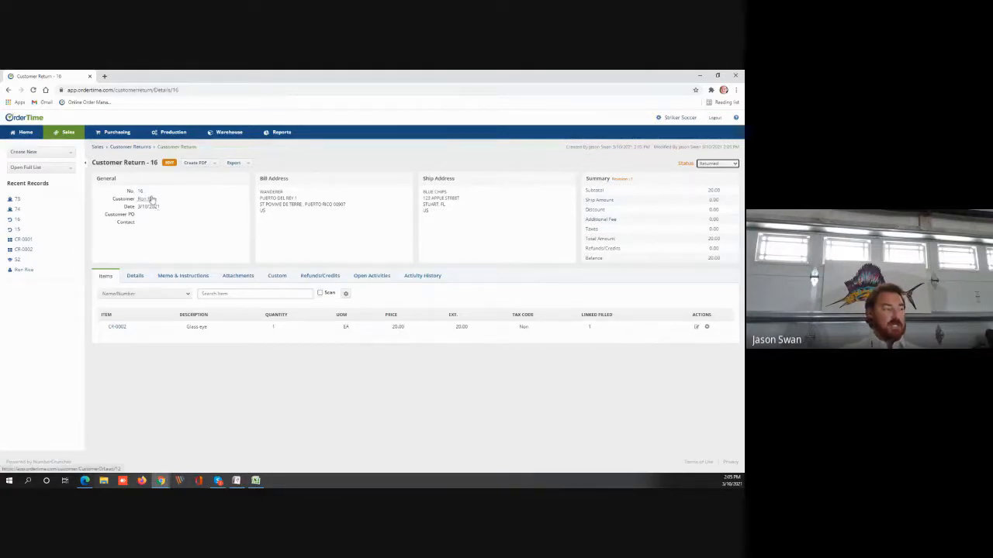
Create a new sales order for the same customer and save it with the default details.
left_click(67, 155)
left_click_drag(71, 166, 75, 215)
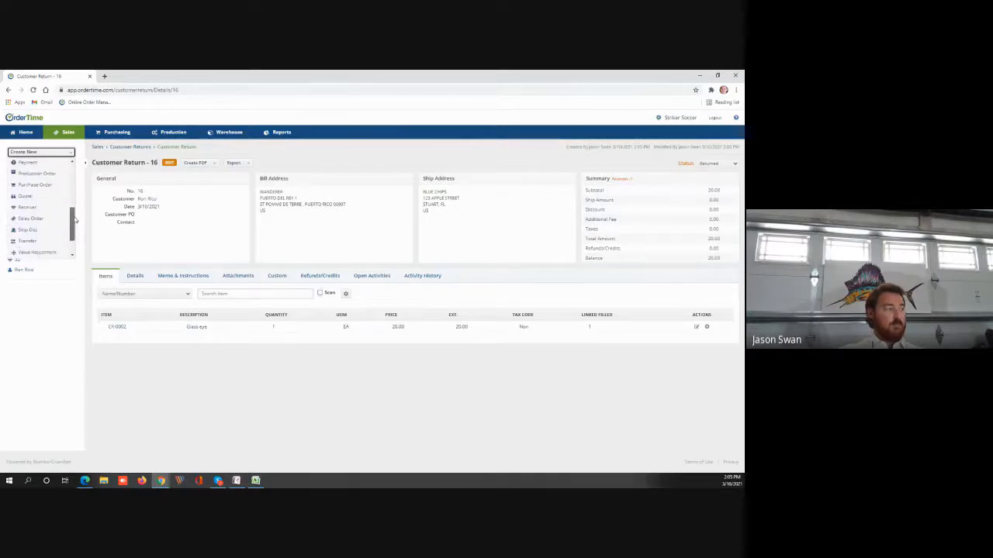
left_click(44, 215)
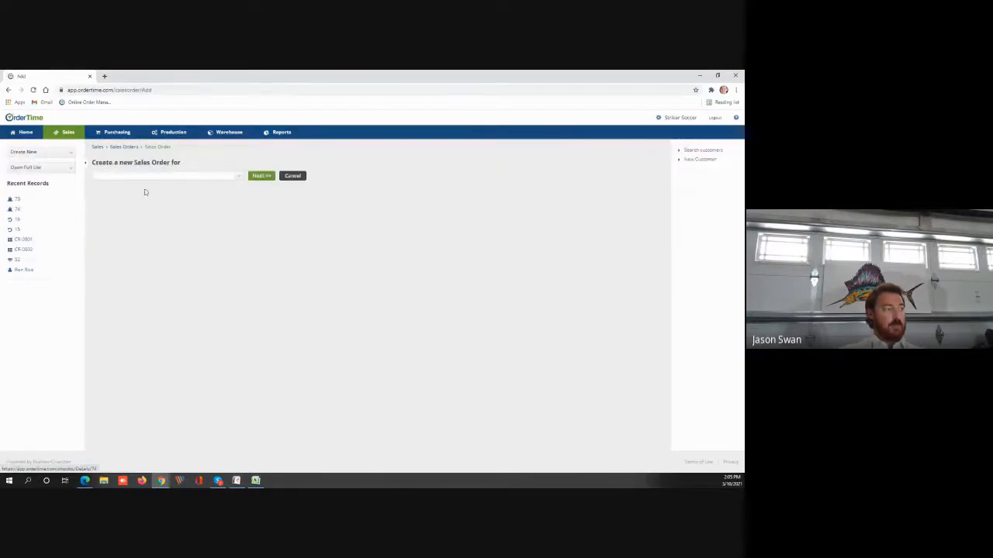
left_click(205, 176)
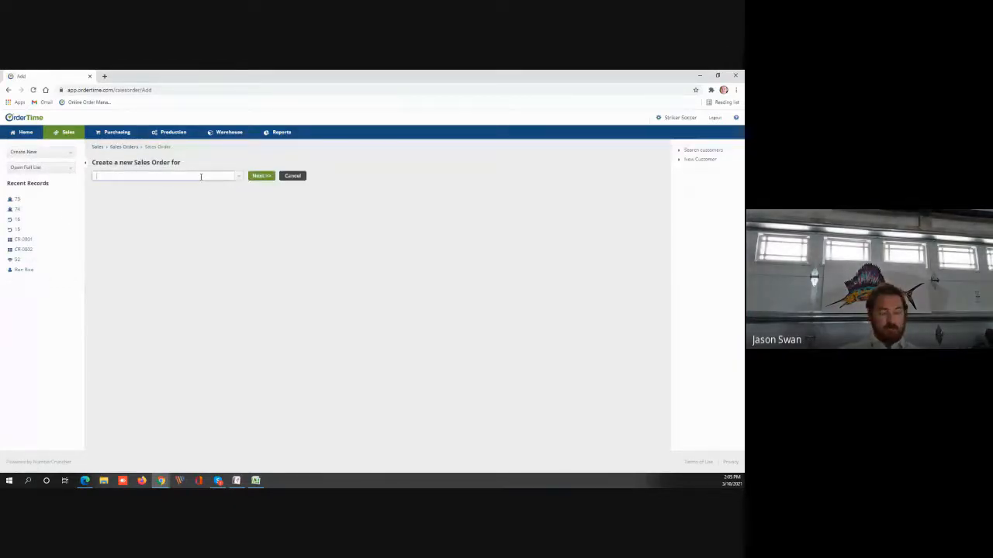
type("ron rico")
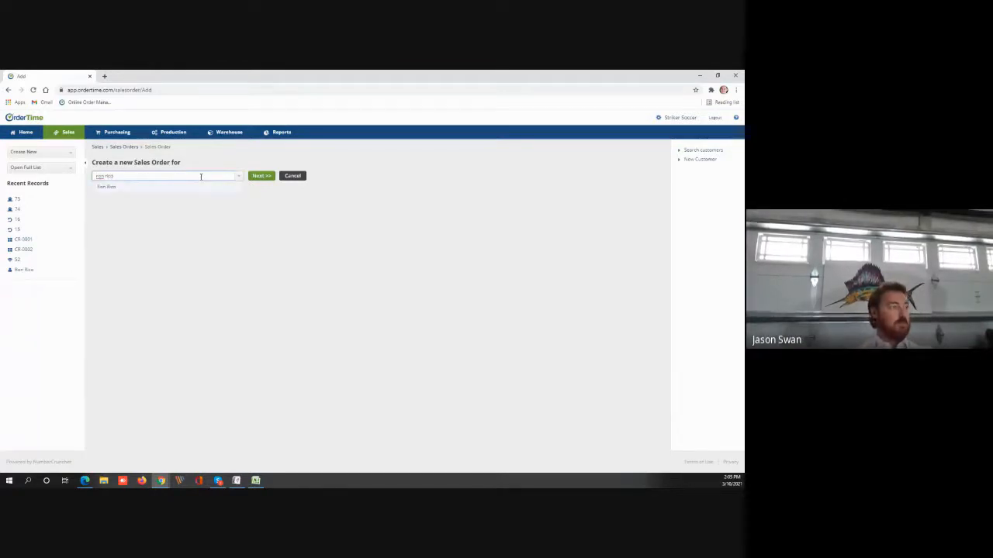
left_click(123, 186)
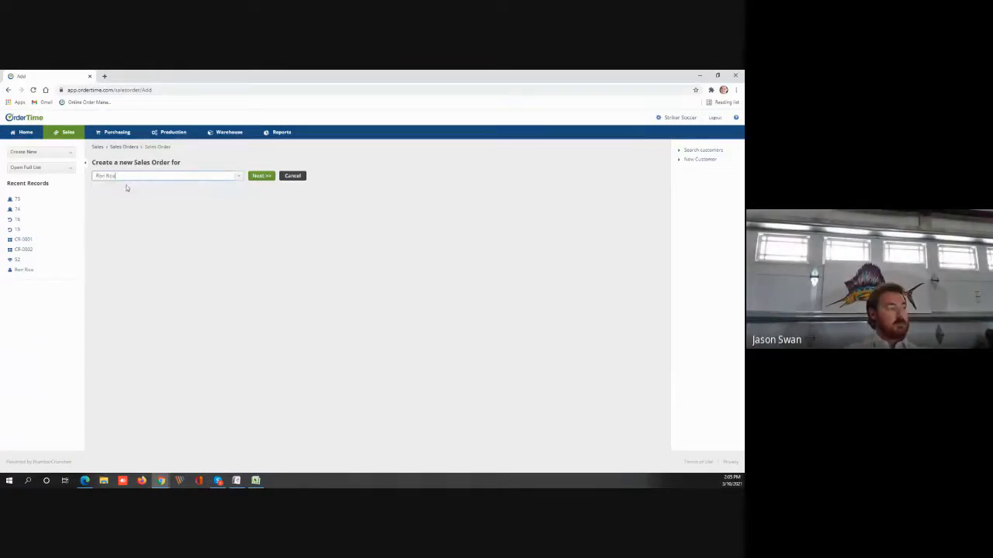
left_click(263, 176)
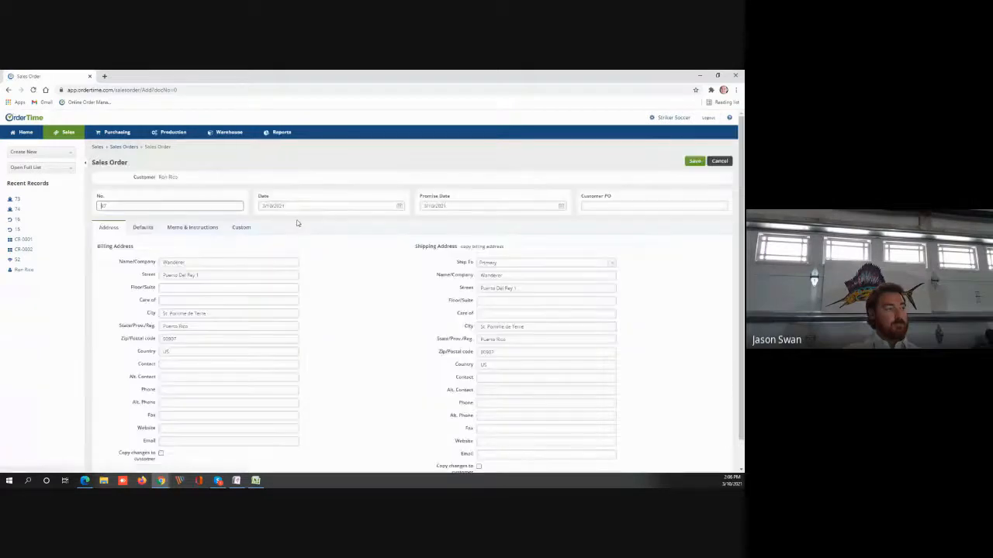
left_click(692, 162)
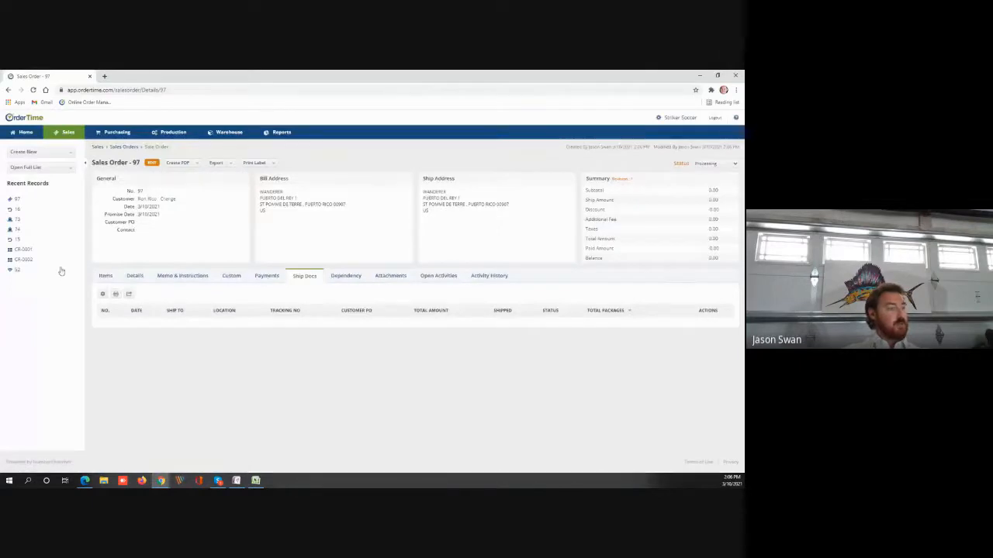
Add one CR-0002 Glass eye at price 20 to the sales order's items.
left_click(106, 276)
left_click(231, 294)
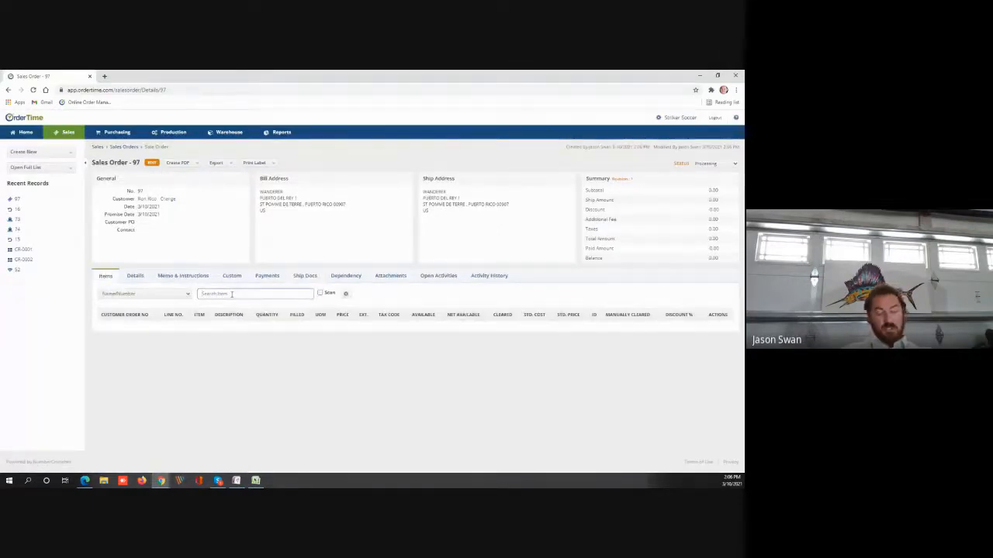
type("cr")
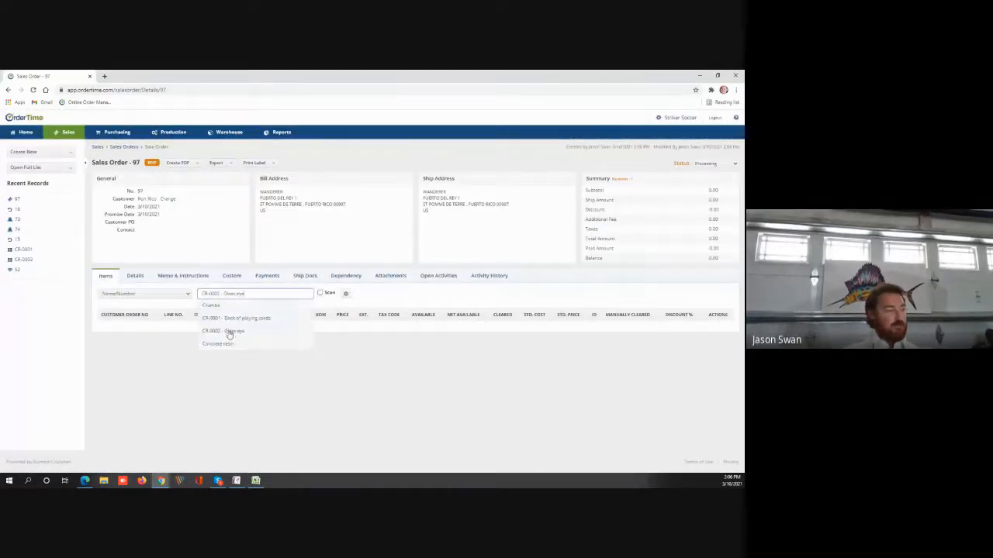
left_click(229, 331)
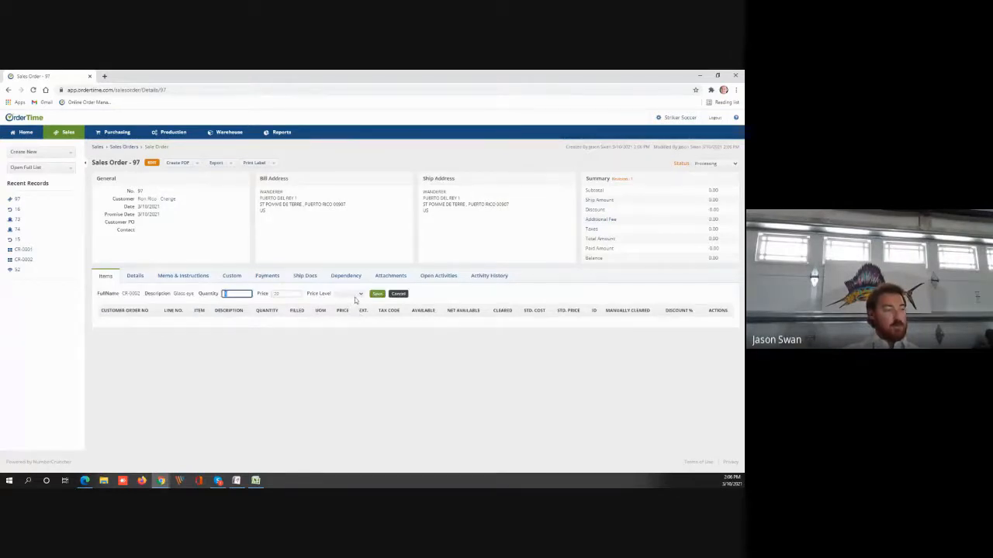
left_click(377, 294)
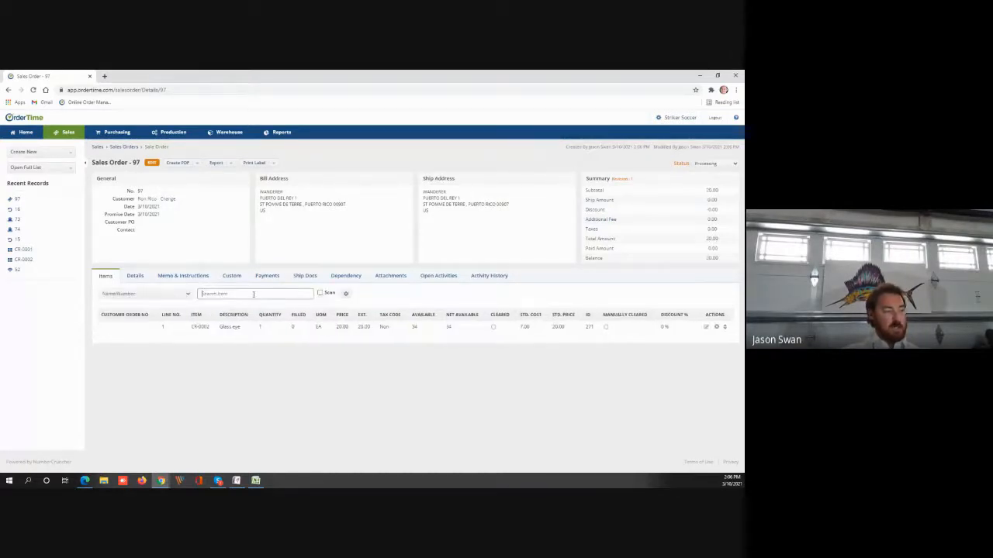
Add one CR-0001 Deck of playing cards to the sales order's items.
type("cr")
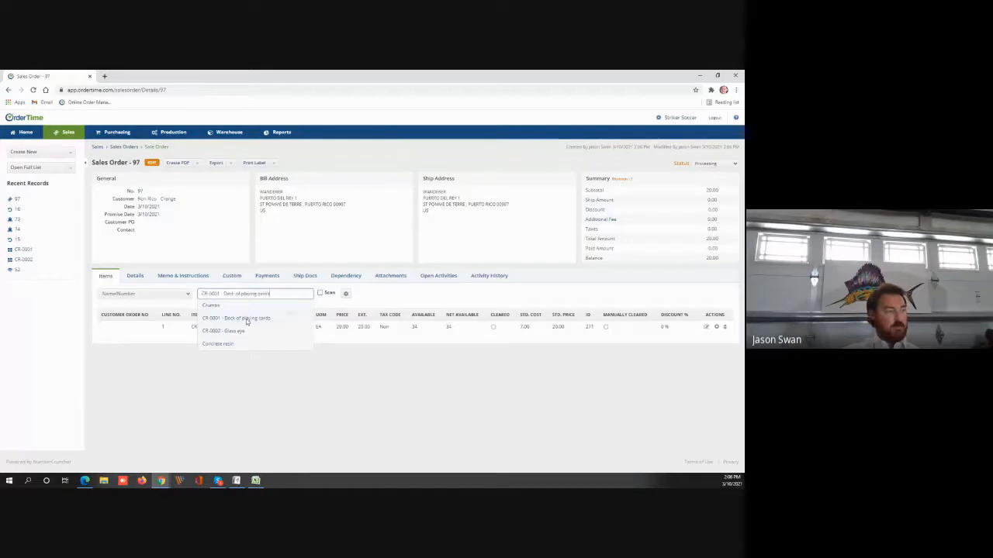
left_click(247, 320)
key("Return")
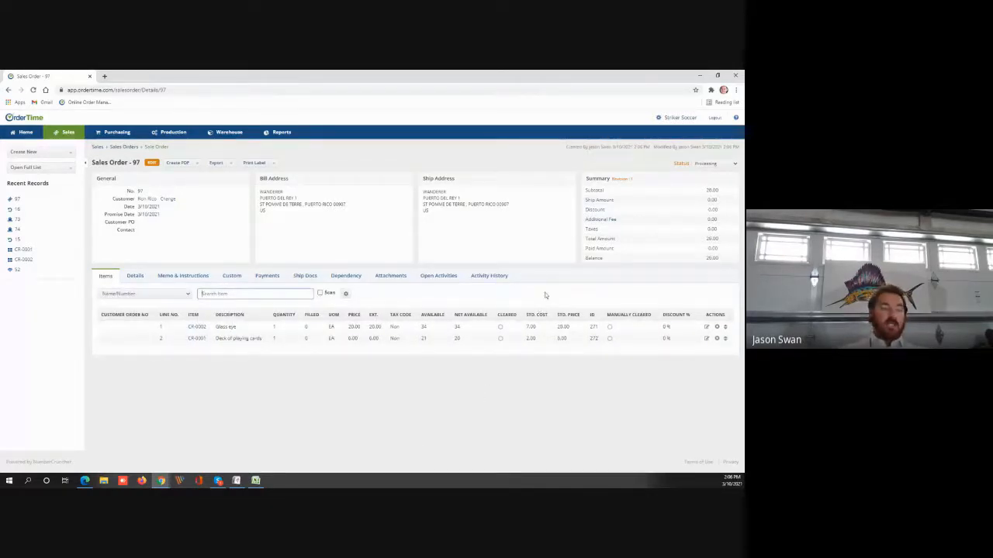
Apply only the 20.00 credit from the 3/10/2021 customer return as payment on the sales order.
left_click(269, 277)
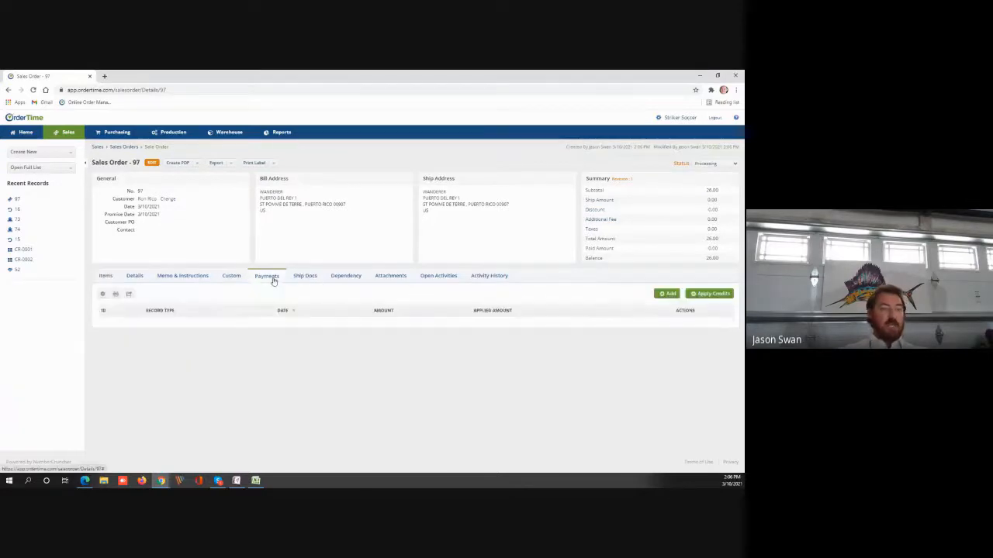
left_click(703, 296)
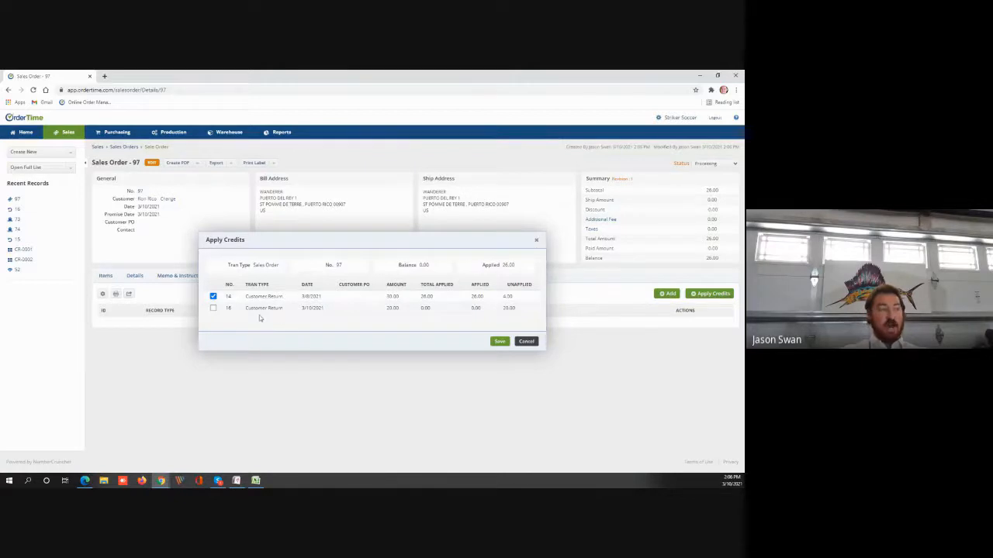
left_click(213, 308)
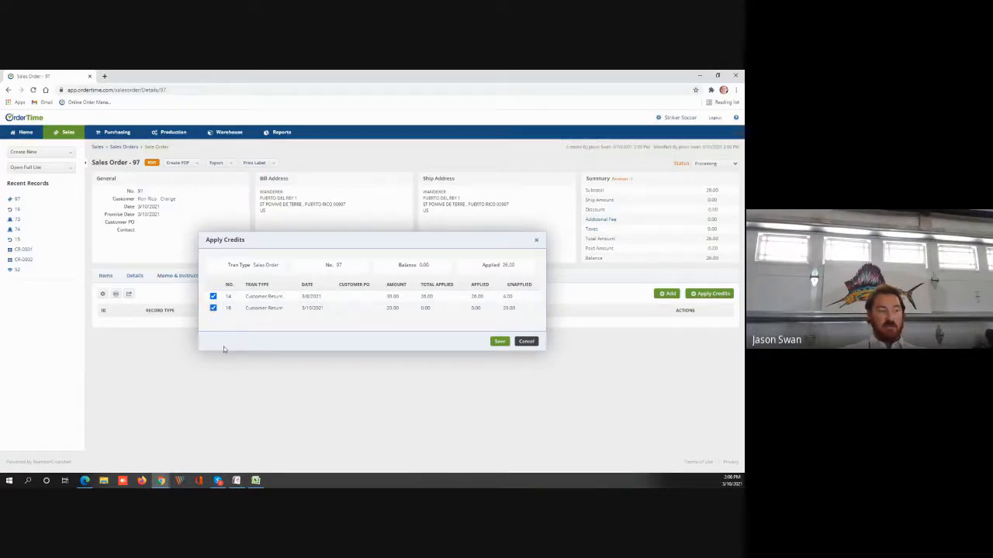
left_click(214, 308)
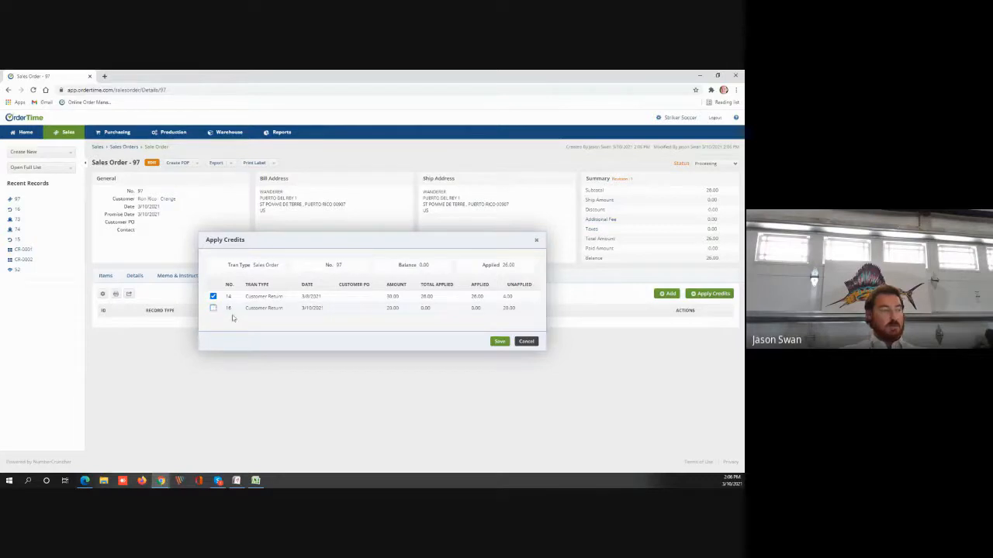
left_click(213, 296)
left_click(213, 308)
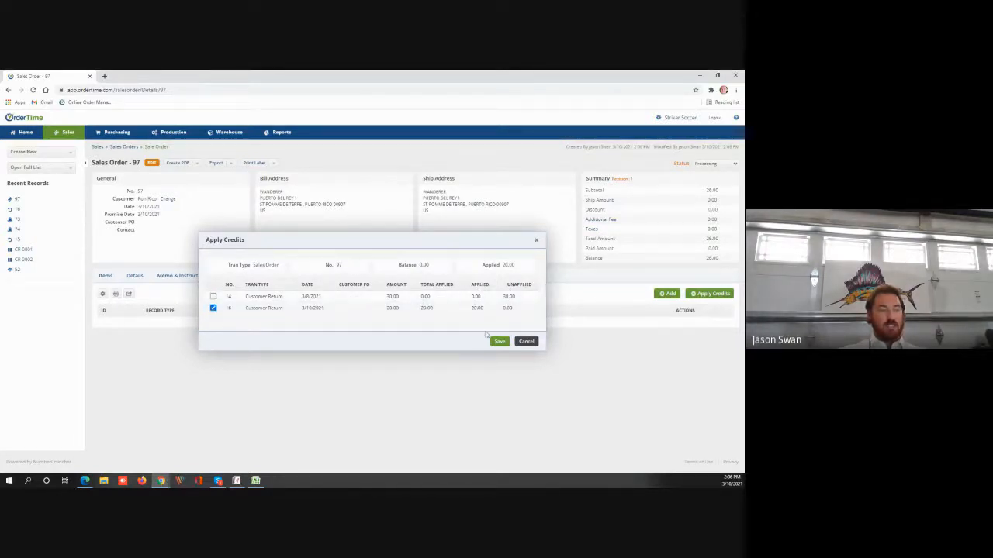
left_click(499, 342)
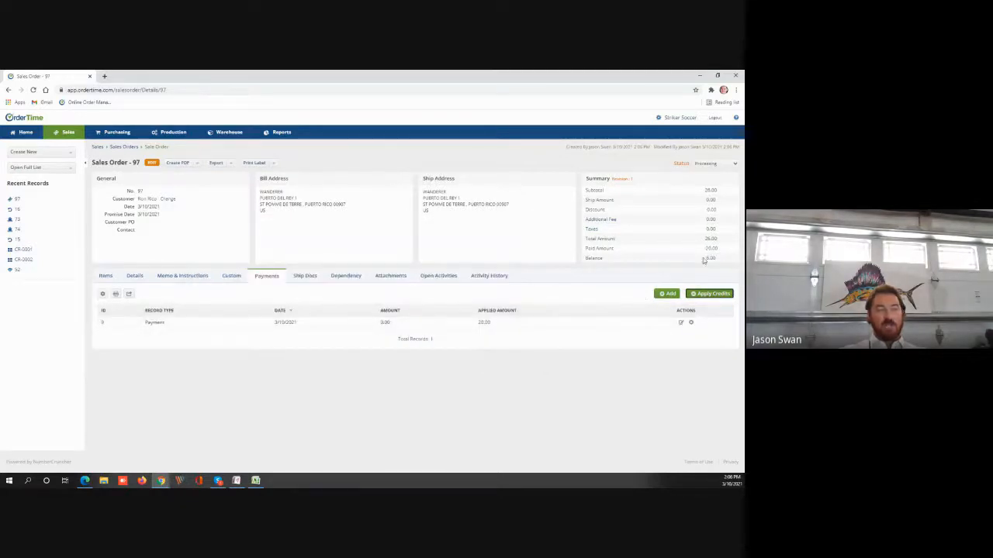
Check the sales order's remaining balance and cover it with 6.00 of credit from the 3/8/2021 customer return.
left_click_drag(725, 261, 703, 259)
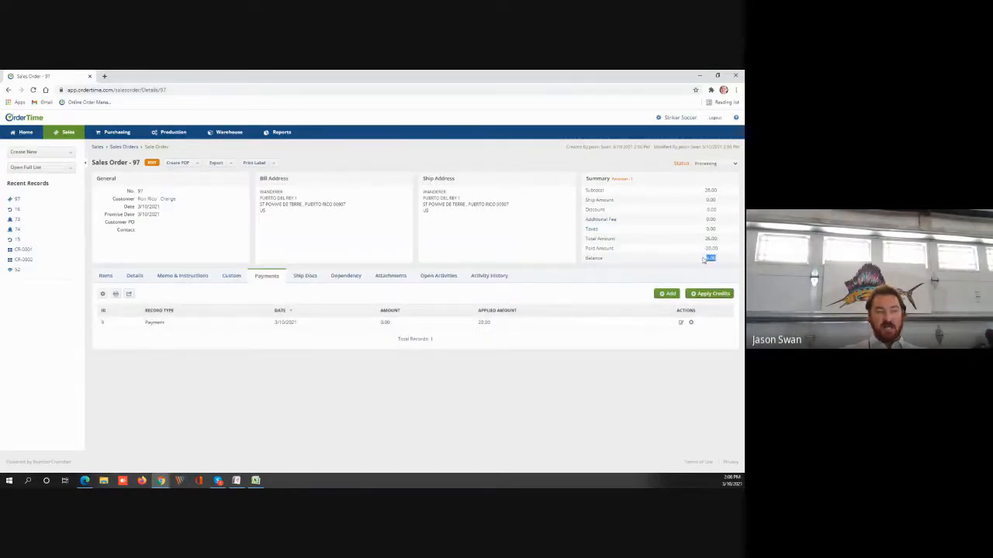
left_click(600, 311)
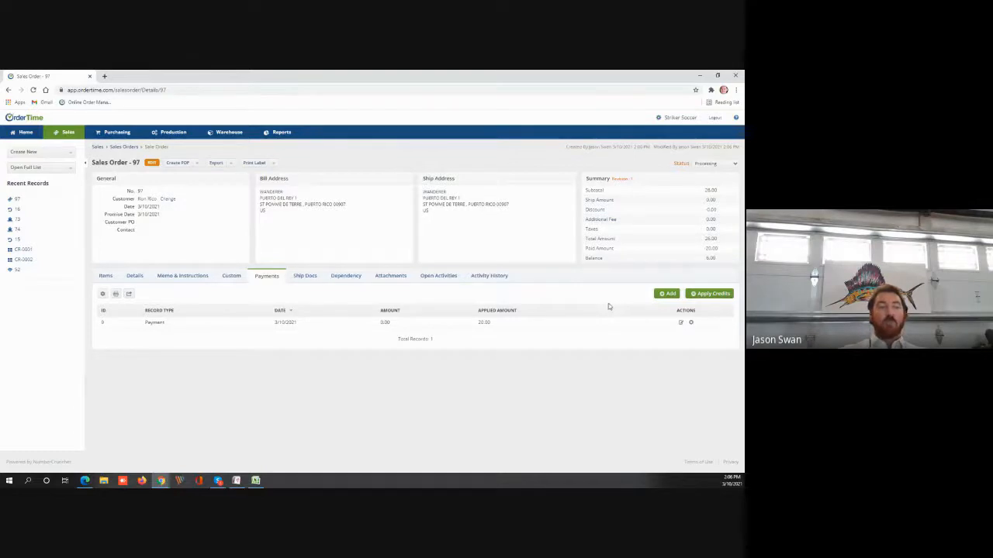
left_click(709, 296)
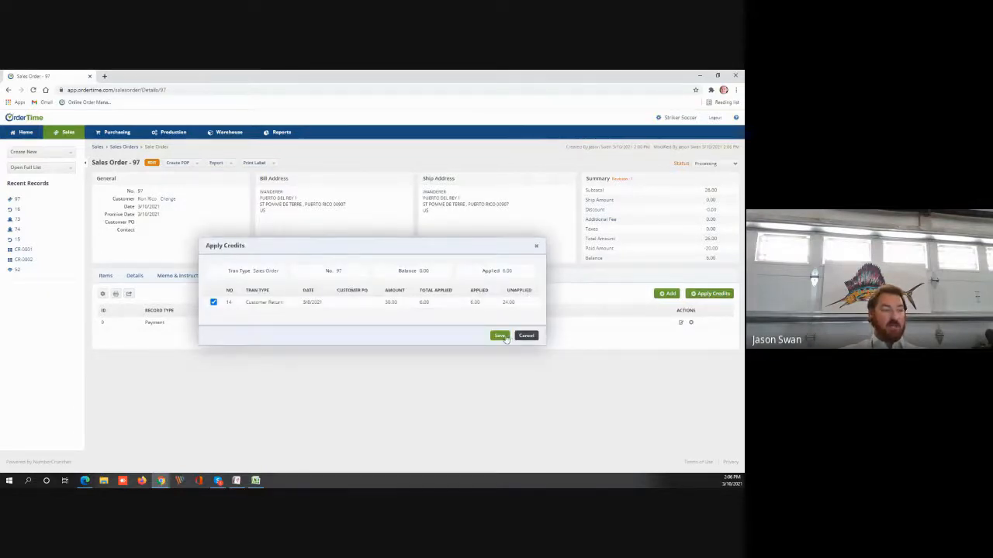
left_click(500, 336)
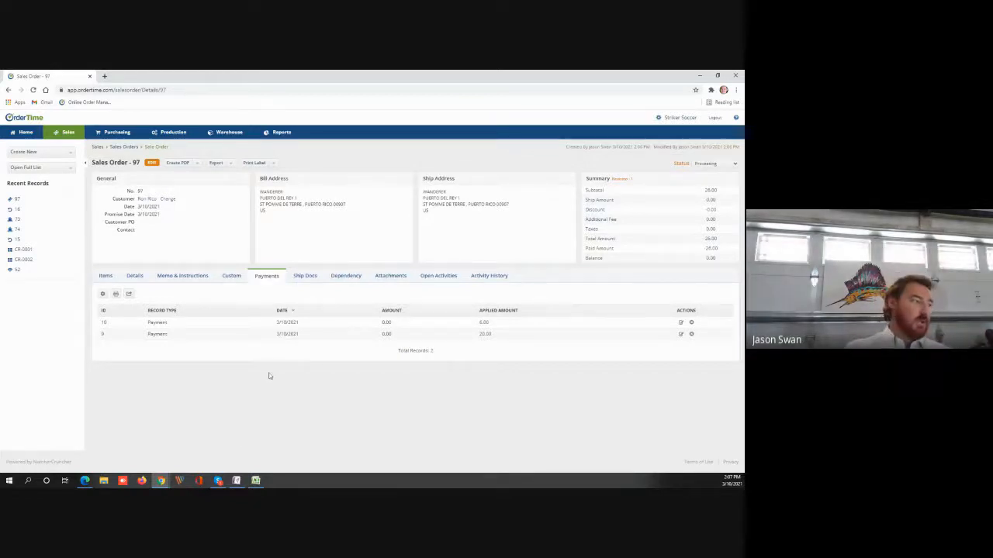
Switch to the Google Slides presentation and advance to the "Customer Return - Applying Credit" slide.
mouse_move(161, 482)
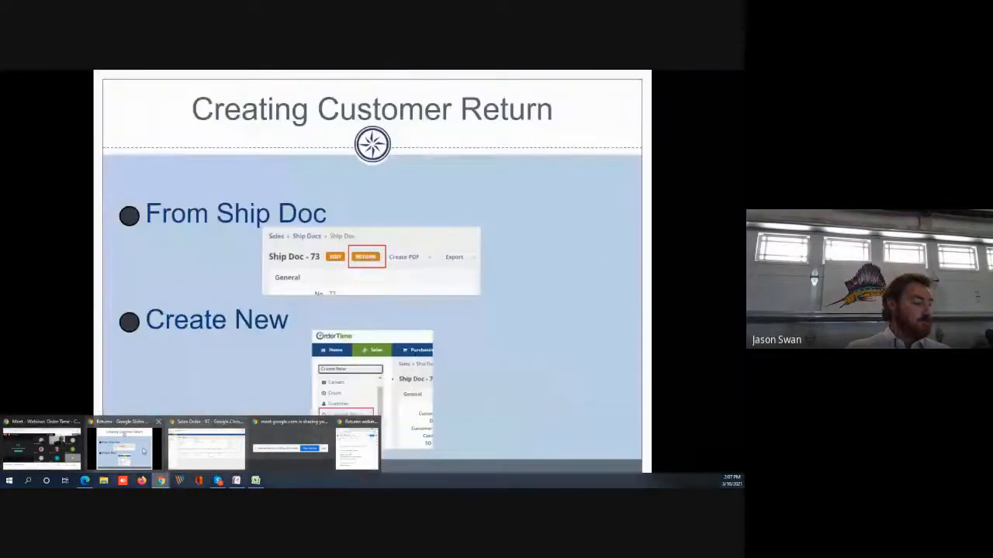
left_click(149, 451)
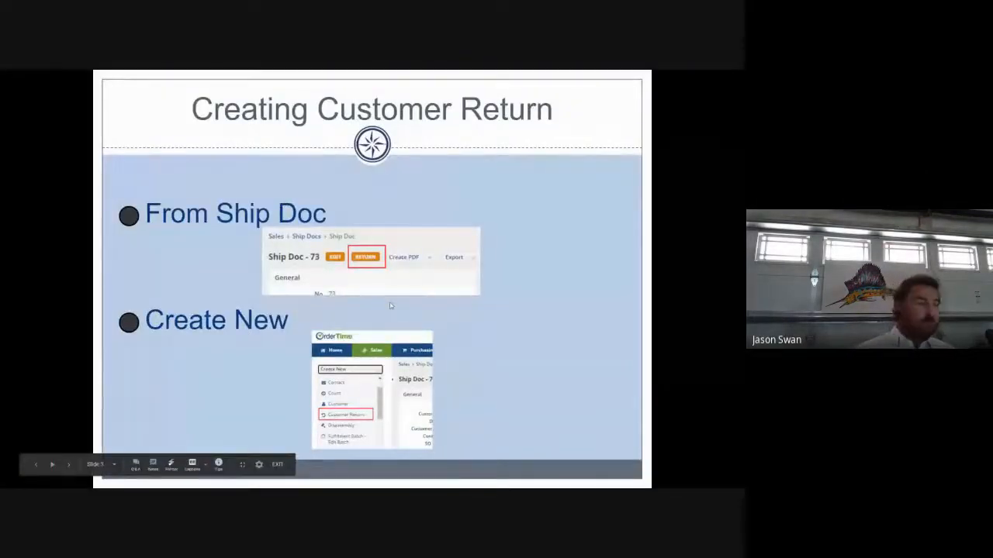
key("Right")
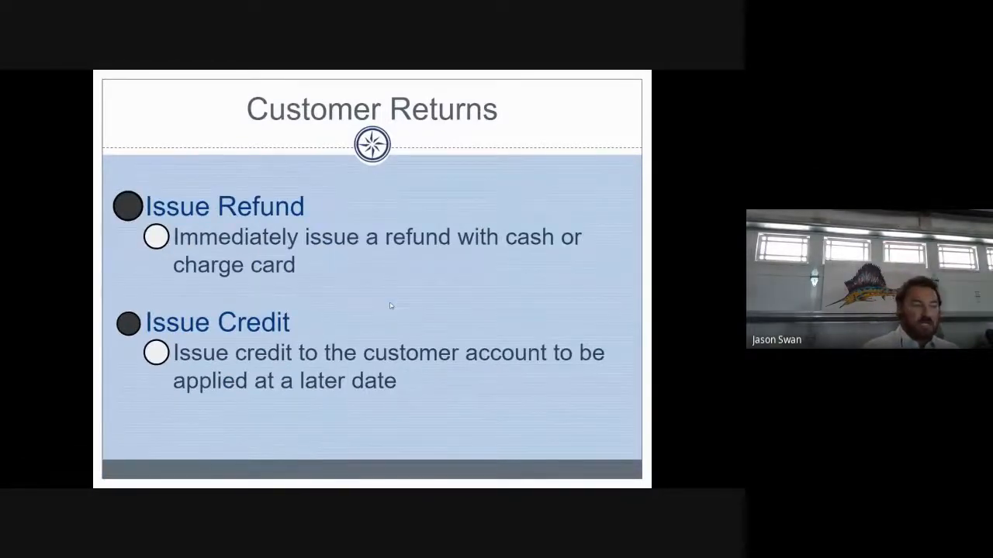
key("Right")
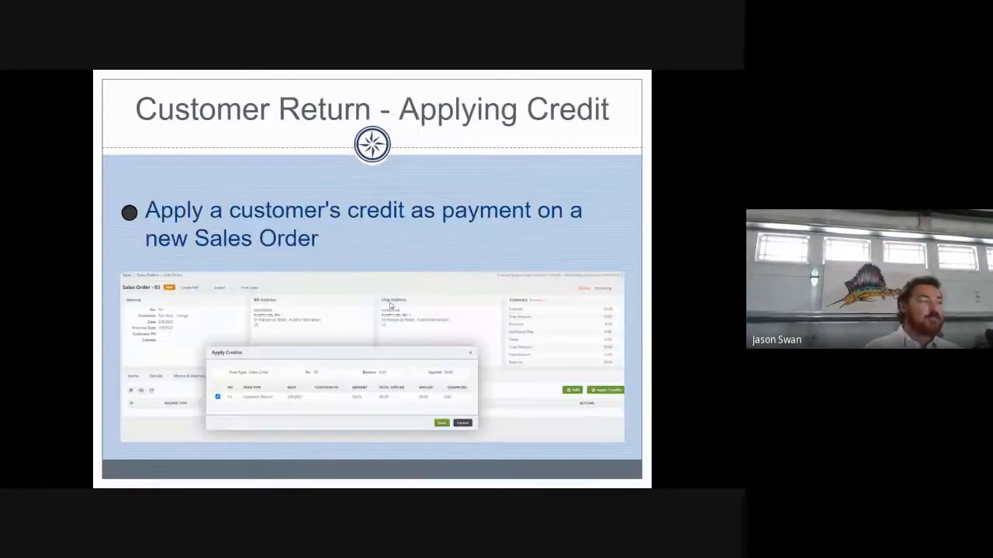
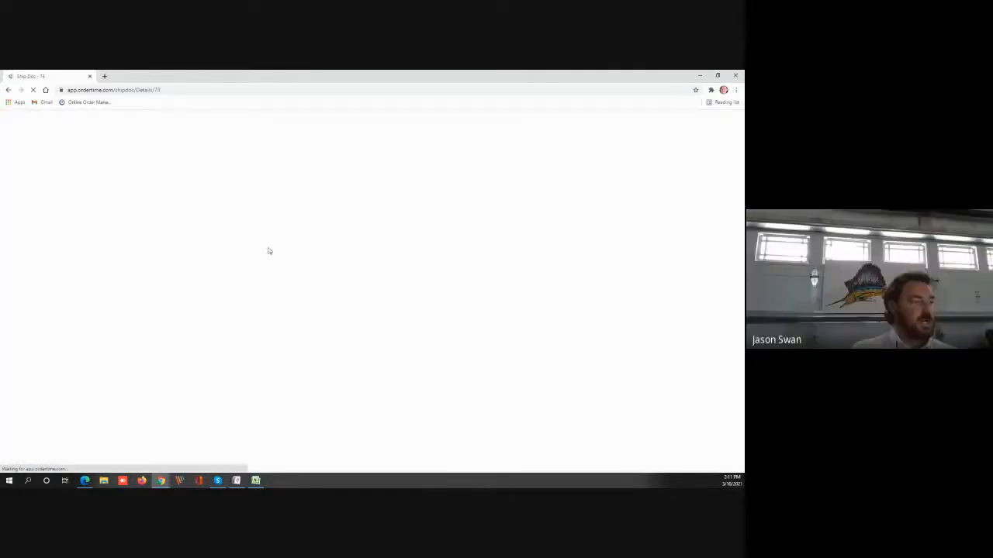
Apply the 3/8/2021 customer return's 30.00 credit to the newest ship doc and open the resulting payment record.
left_click(308, 276)
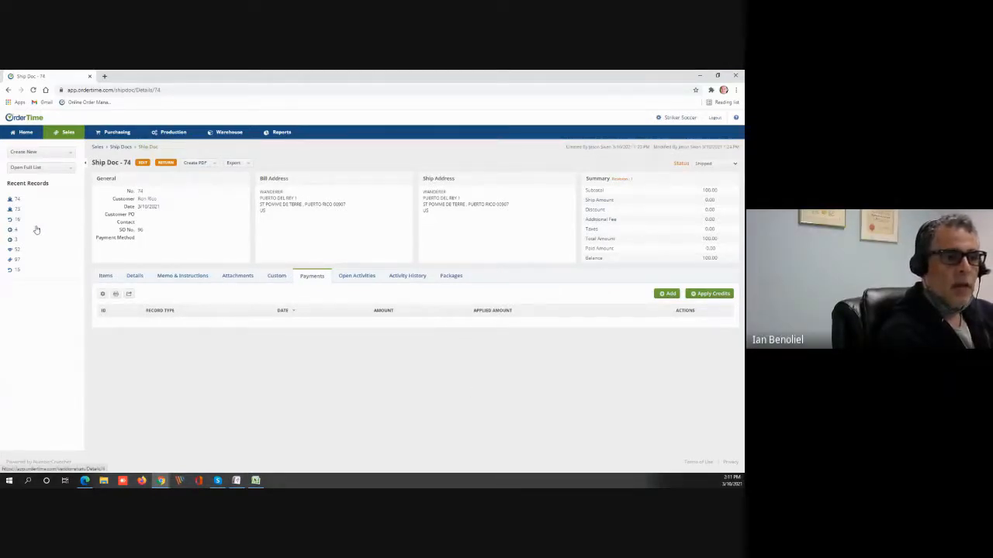
left_click(116, 148)
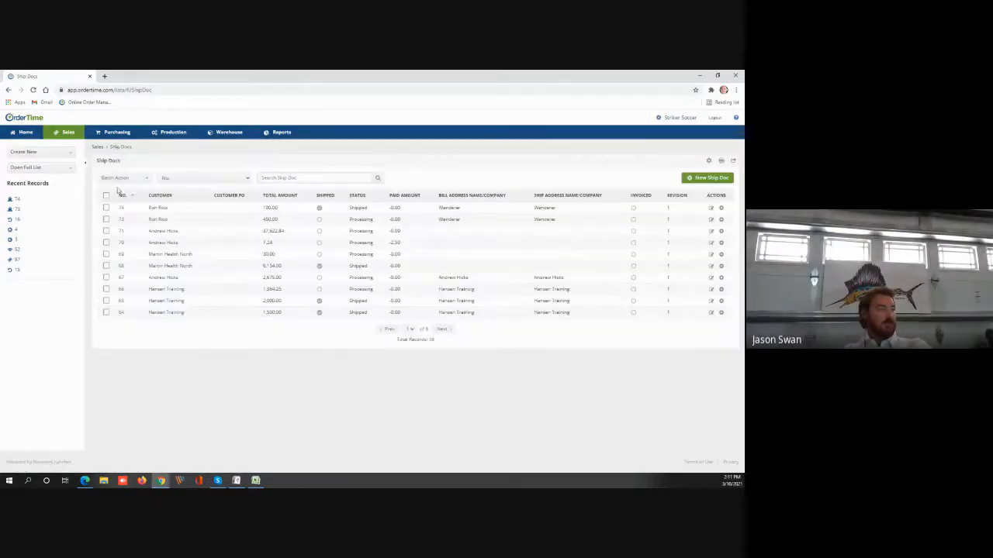
left_click(122, 208)
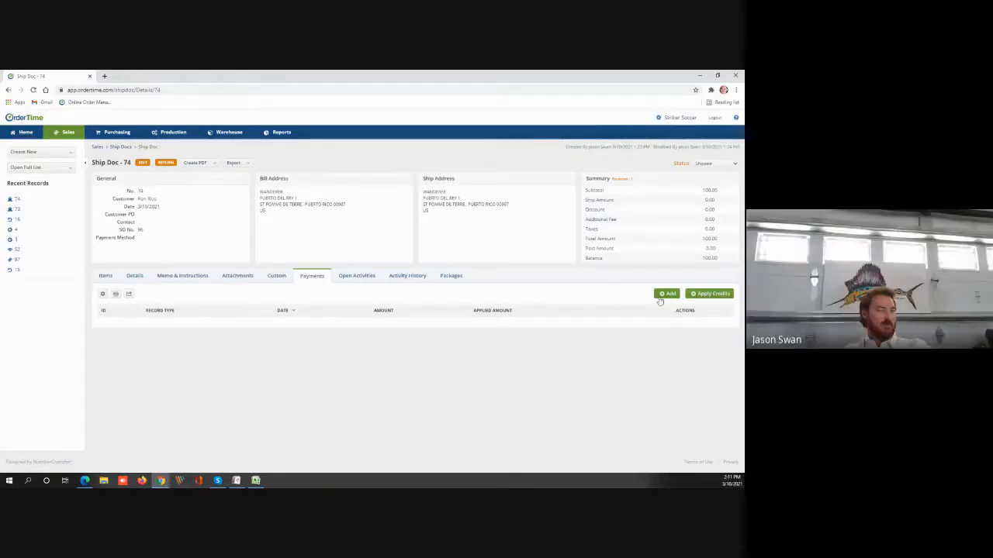
left_click(703, 294)
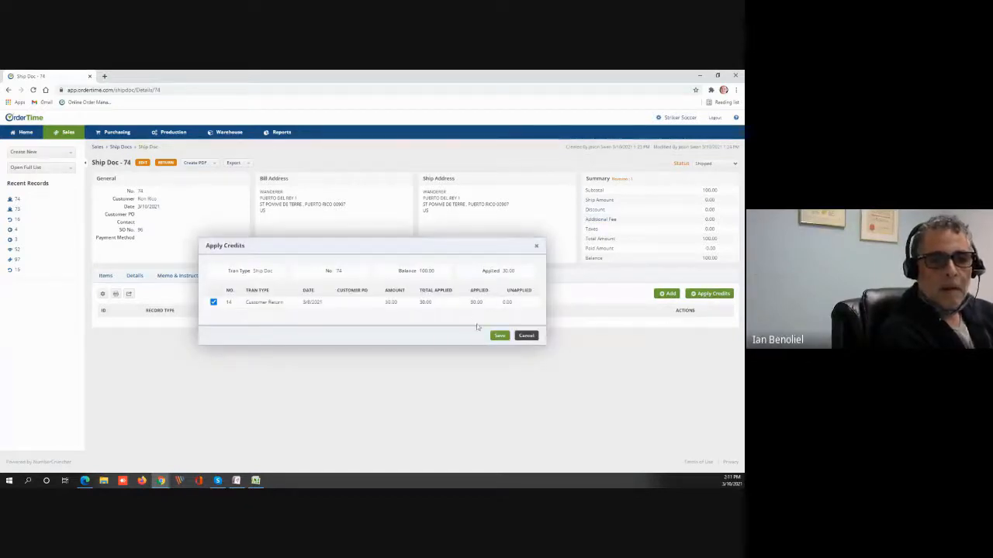
left_click(498, 336)
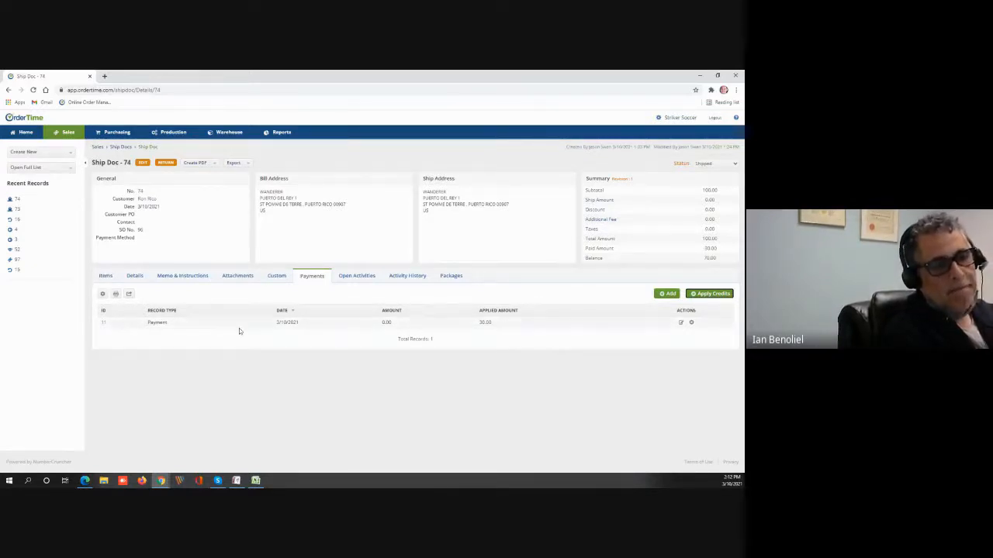
left_click(103, 325)
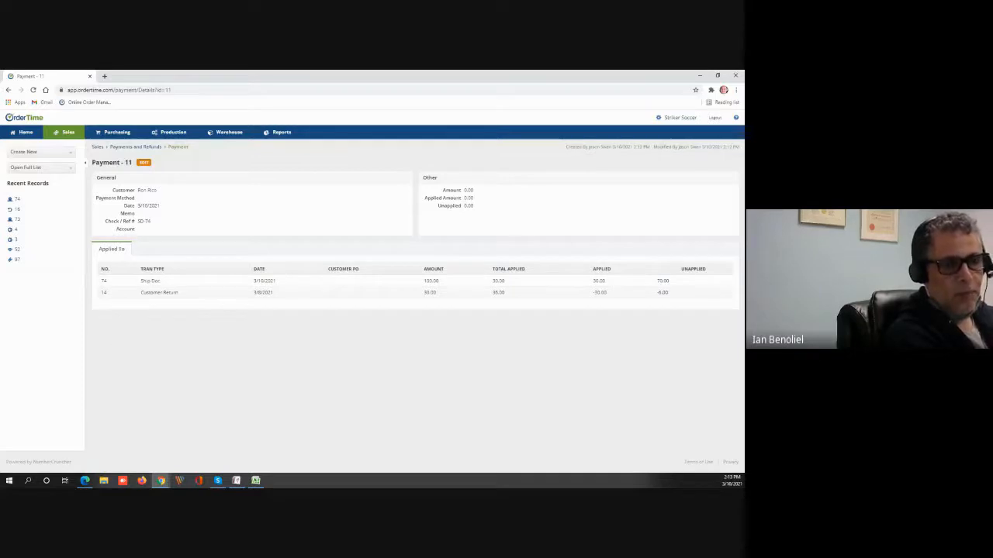
Open the Order Time Knowledgebase and search it for "auto apply credit".
left_click(736, 118)
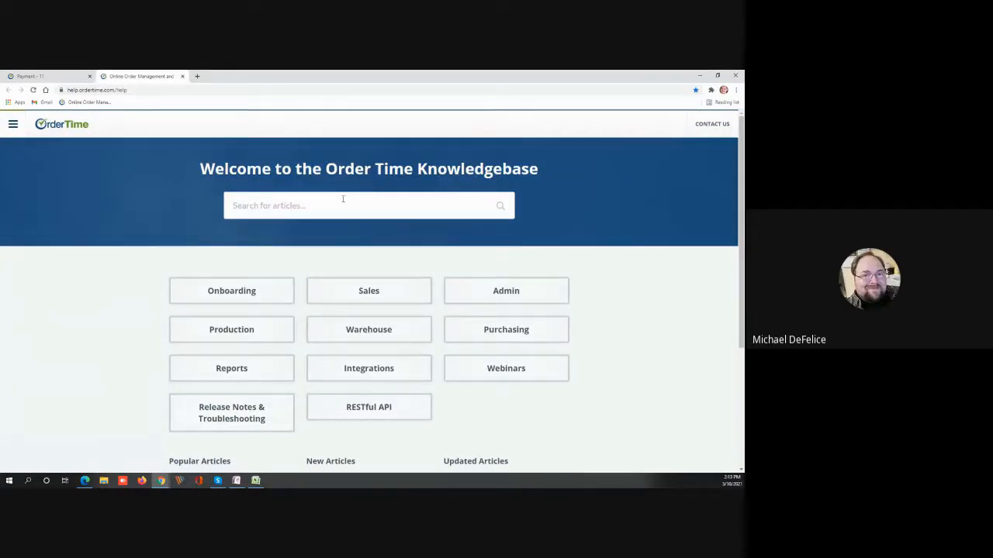
type("auto apply crdit")
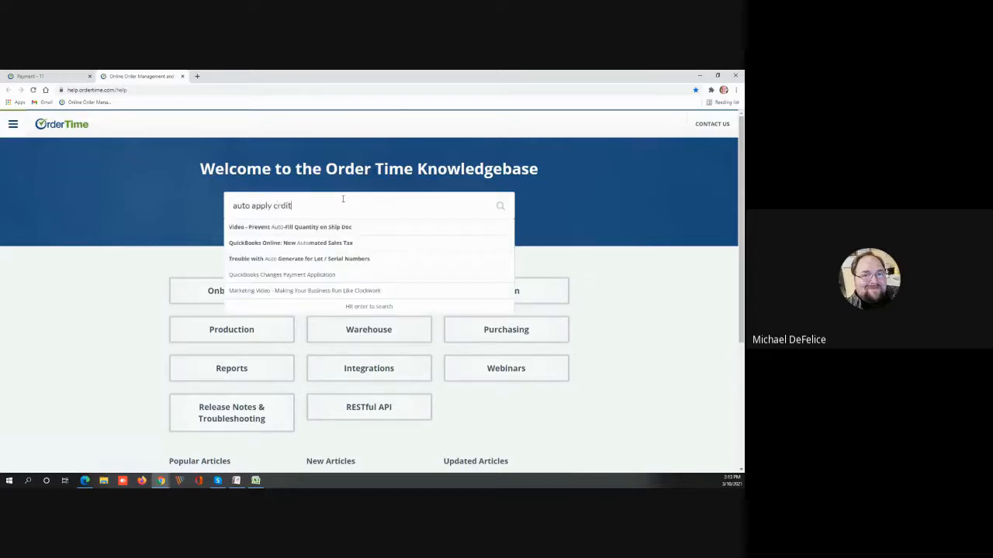
key("BackSpace")
key("BackSpace")
key("BackSpace")
type("edit")
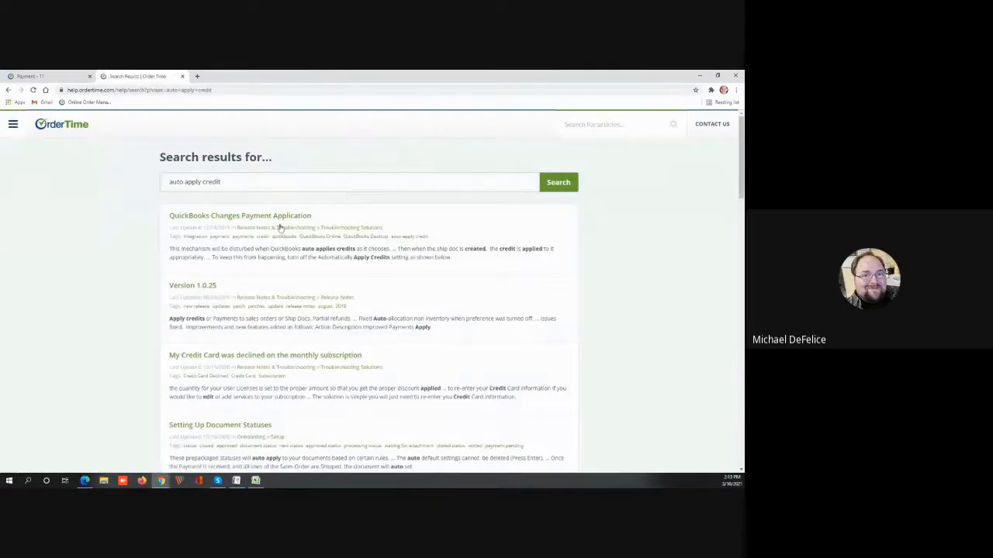
Open the "QuickBooks Changes Payment Application" article and examine the QuickBooks Online setting for automatically applying credits.
left_click(274, 216)
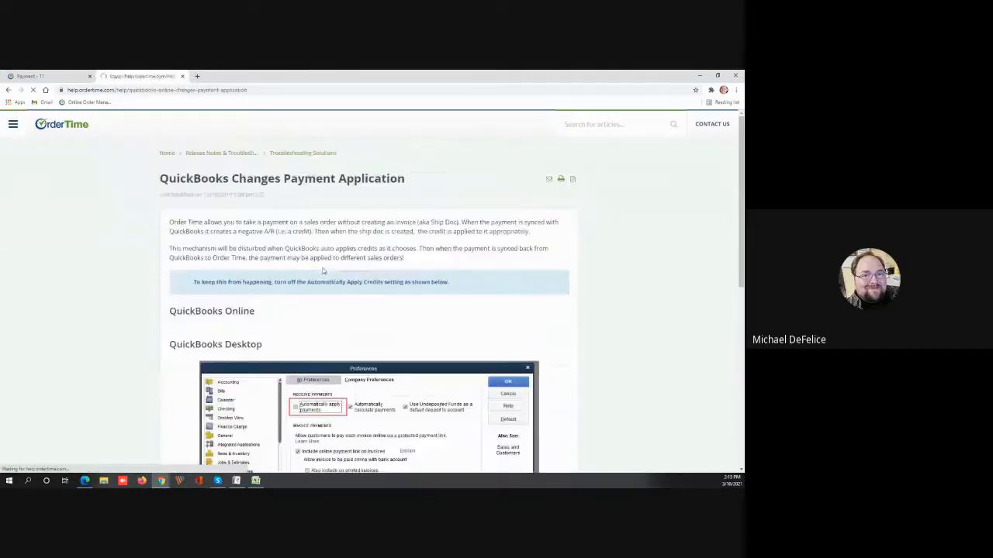
scroll(329, 274, "down", 3)
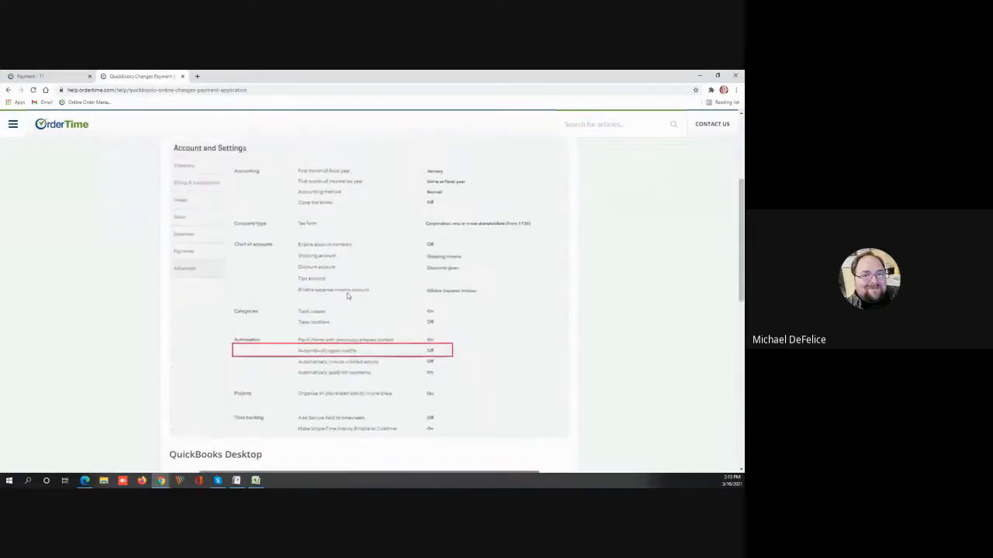
scroll(488, 340, "up", 1)
scroll(488, 341, "up", 1)
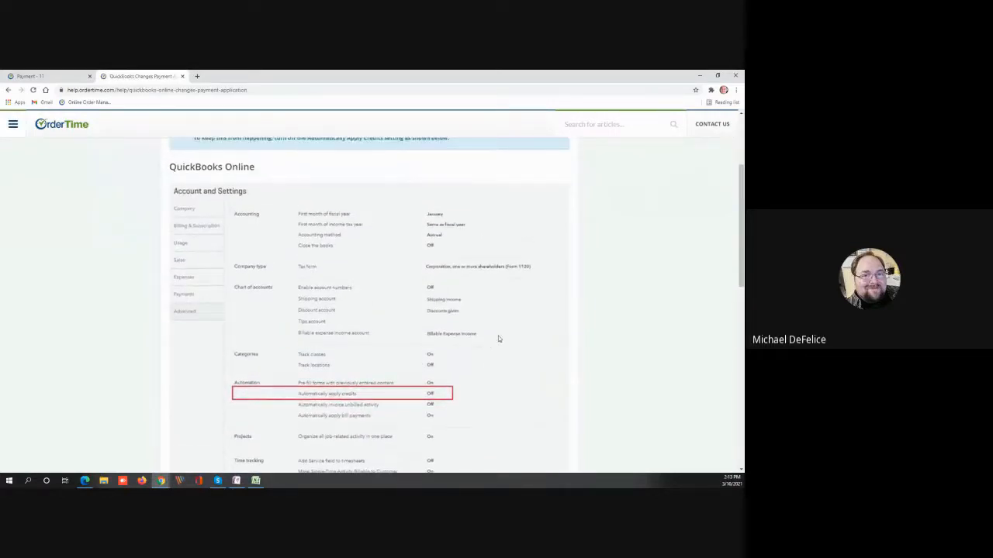
scroll(522, 330, "up", 5)
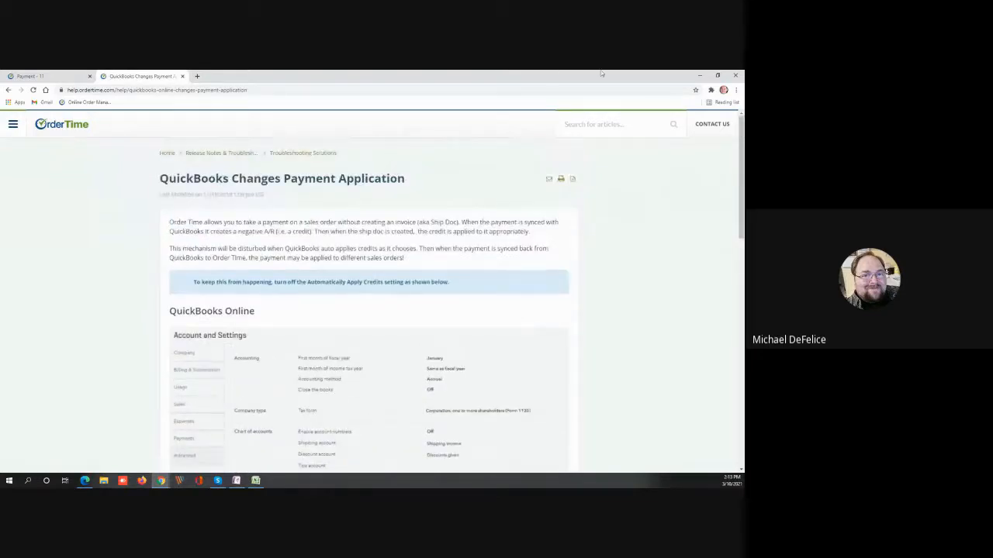
Return to OrderTime and open the invoice settings of the QuickBooks Desktop accounting integration.
left_click(73, 75)
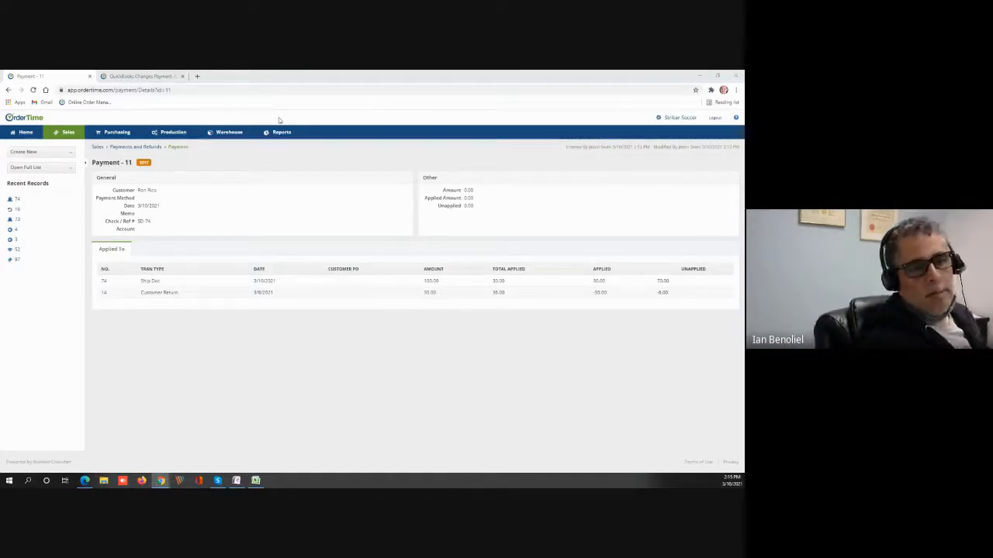
left_click(659, 117)
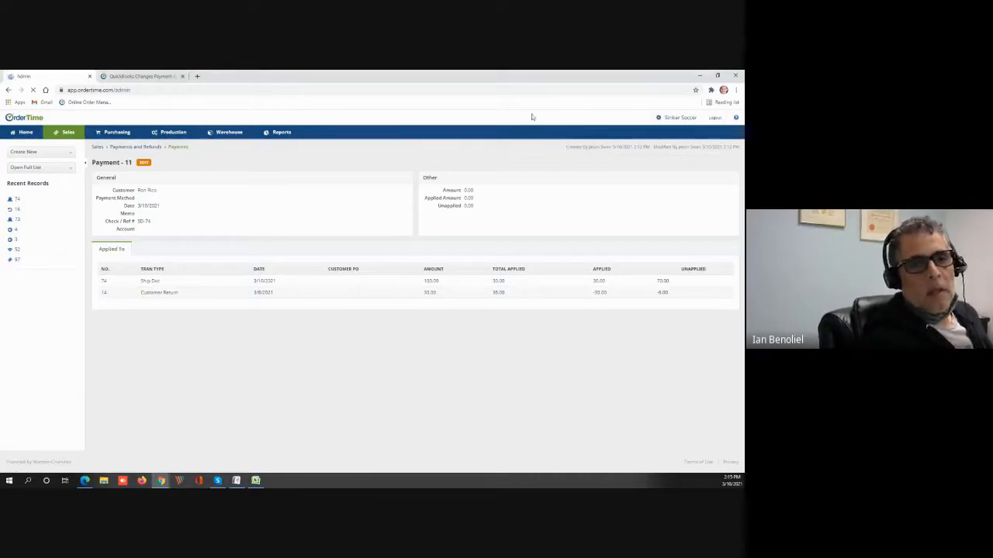
left_click(140, 233)
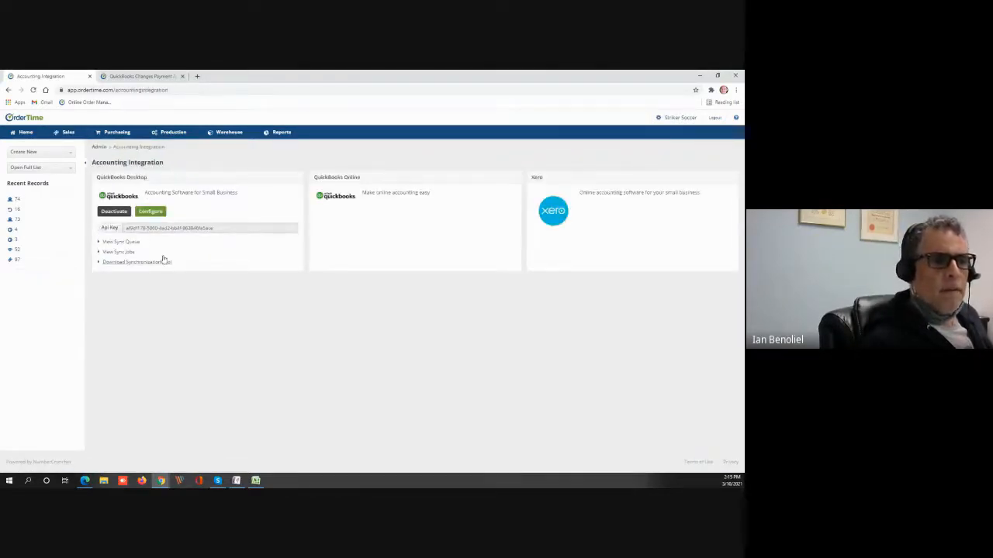
left_click(162, 214)
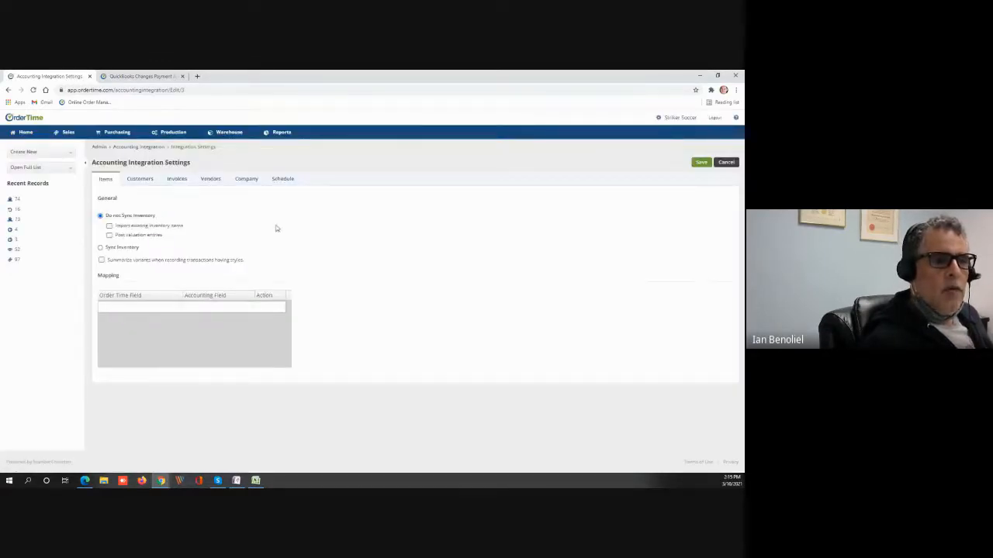
left_click(186, 184)
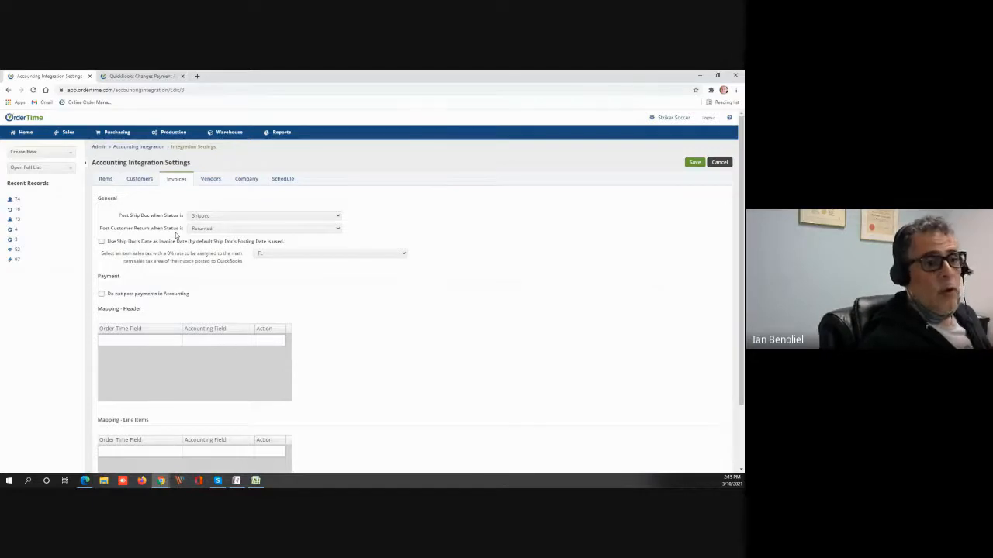
Review the statuses available for posting customer returns to accounting, keeping Returned selected.
left_click(206, 232)
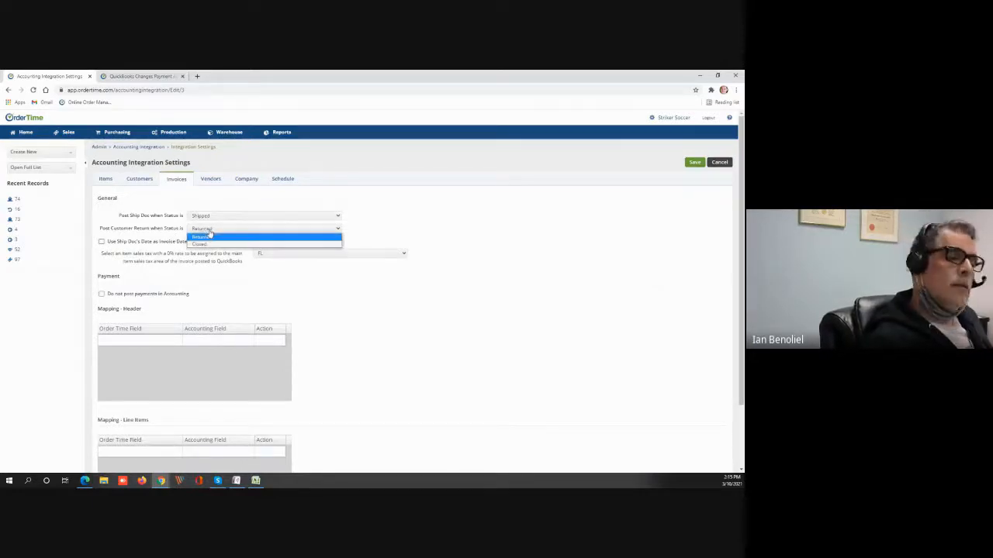
left_click(260, 239)
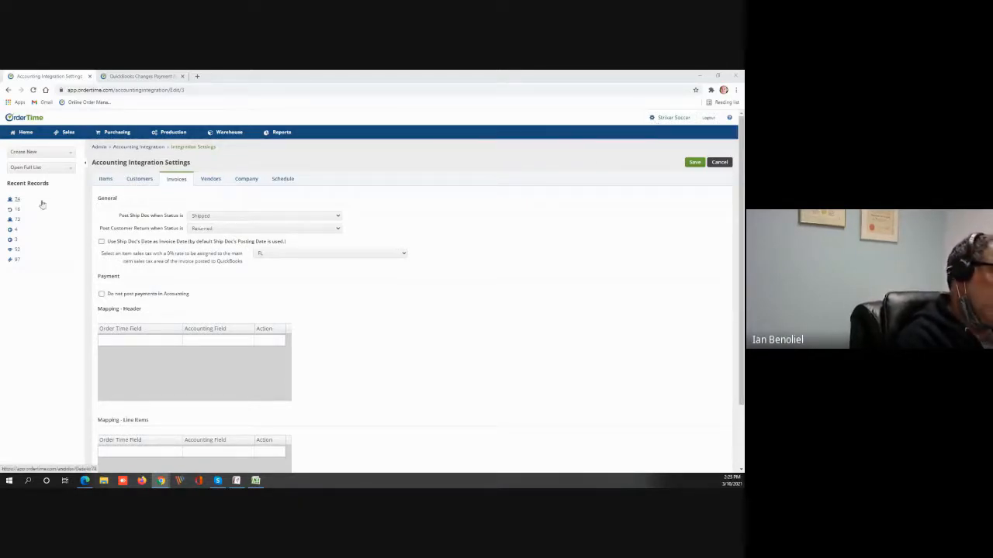
Create a new vendor return for the vendor Select and save it with the default details.
left_click(69, 153)
scroll(39, 225, "down", 3)
left_click(44, 244)
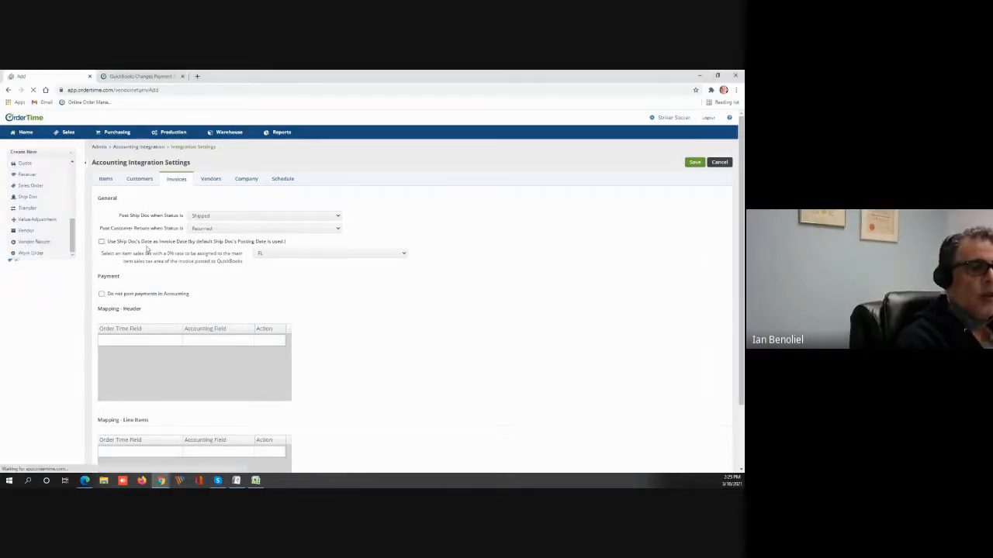
left_click(239, 177)
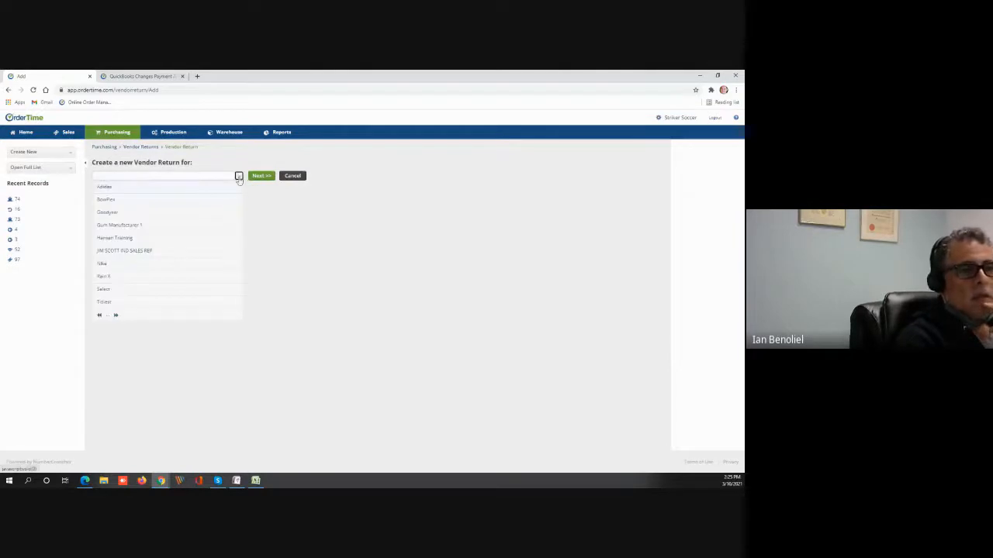
left_click(106, 294)
left_click(263, 178)
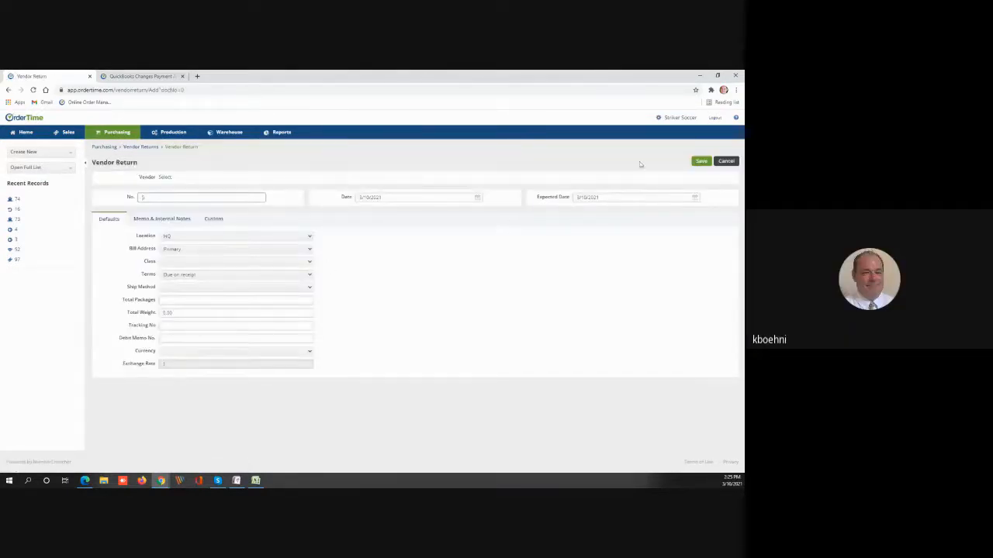
left_click(701, 162)
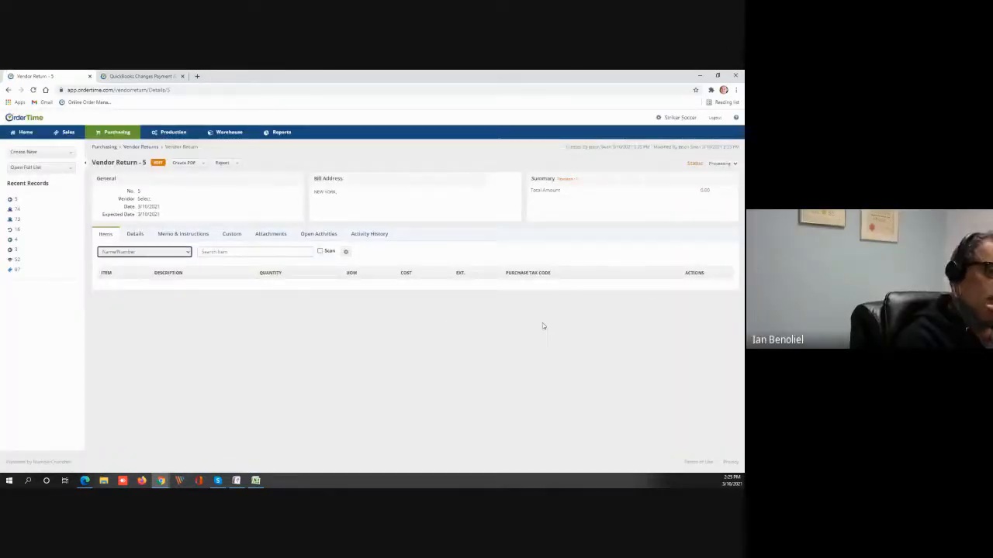
Add one CR-0001 Deck of playing cards to the vendor return.
left_click(242, 251)
type("ck of playing cards")
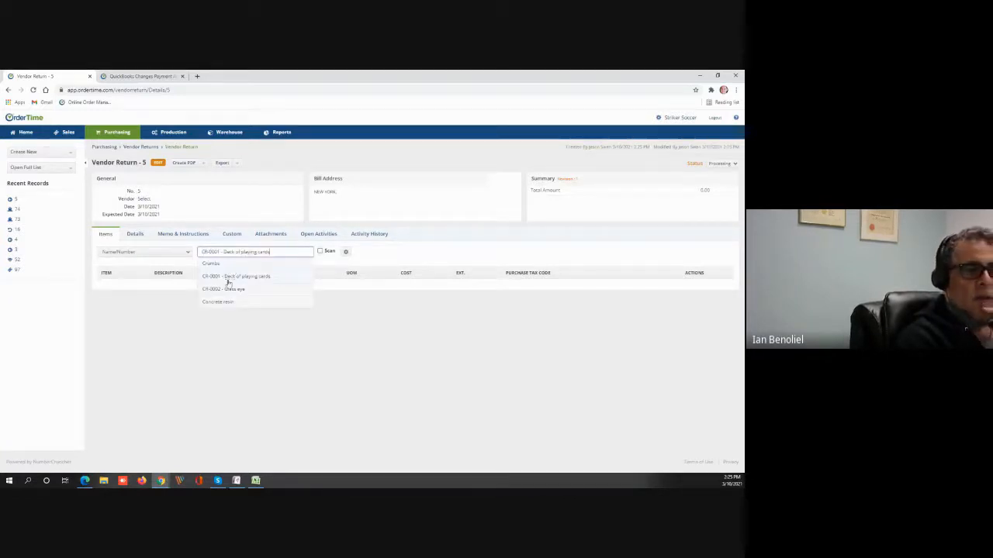
left_click(227, 280)
left_click(331, 252)
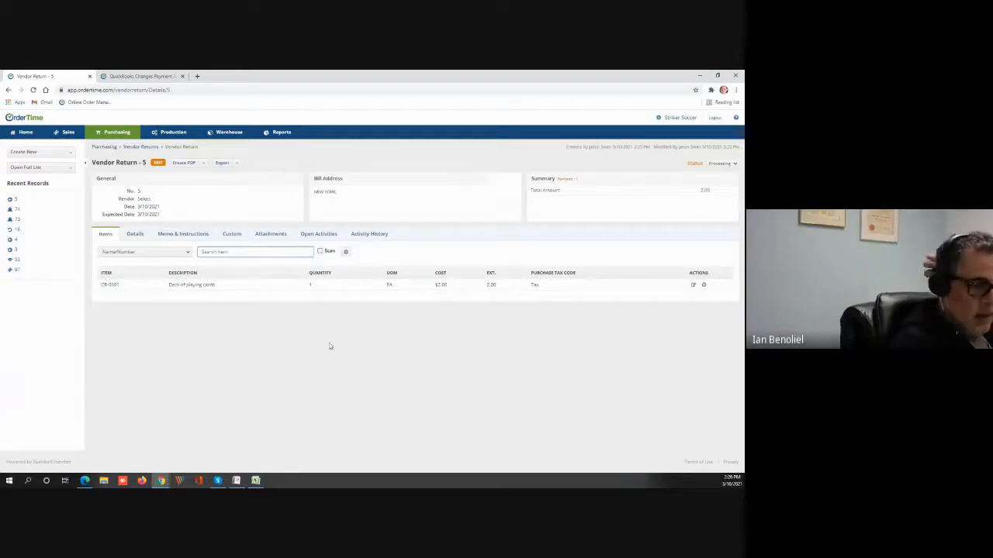
Create a new customer return for an existing customer and save it with the default details.
left_click(75, 155)
scroll(47, 194, "down", 2)
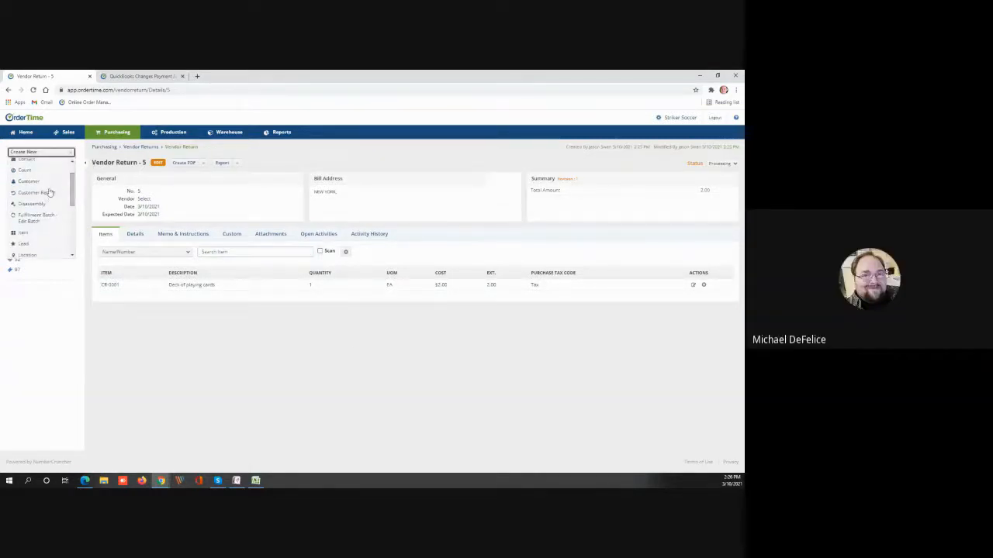
left_click(49, 192)
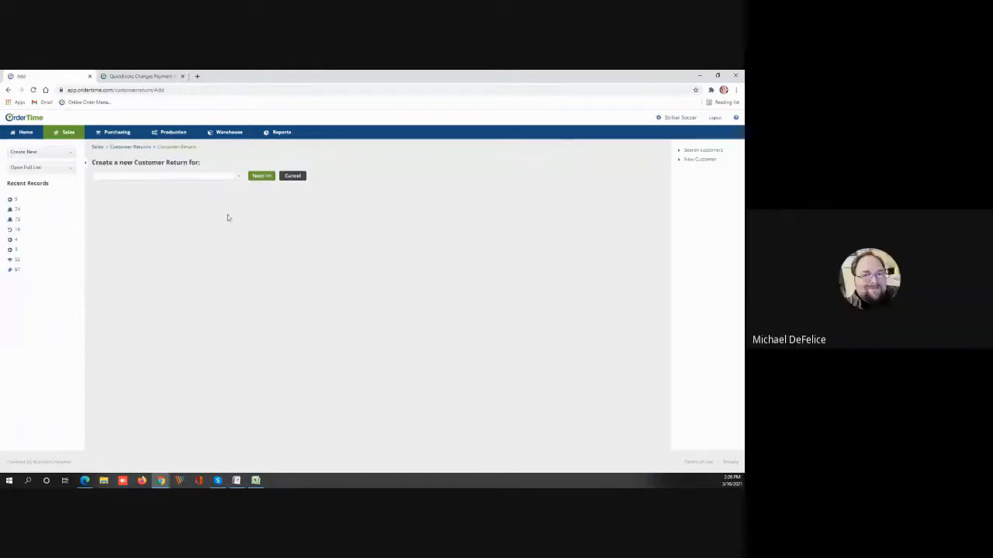
left_click(239, 175)
left_click(118, 251)
left_click(262, 175)
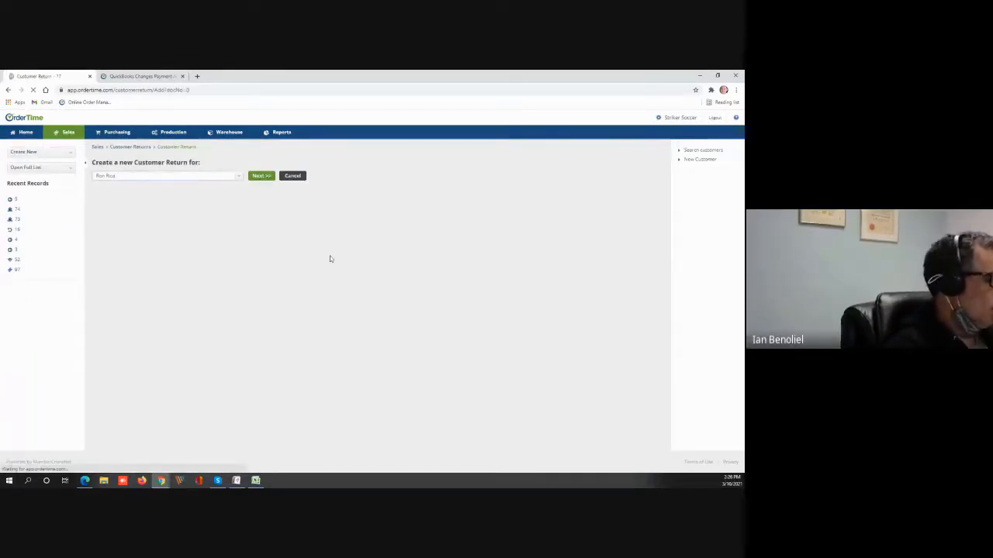
left_click(693, 163)
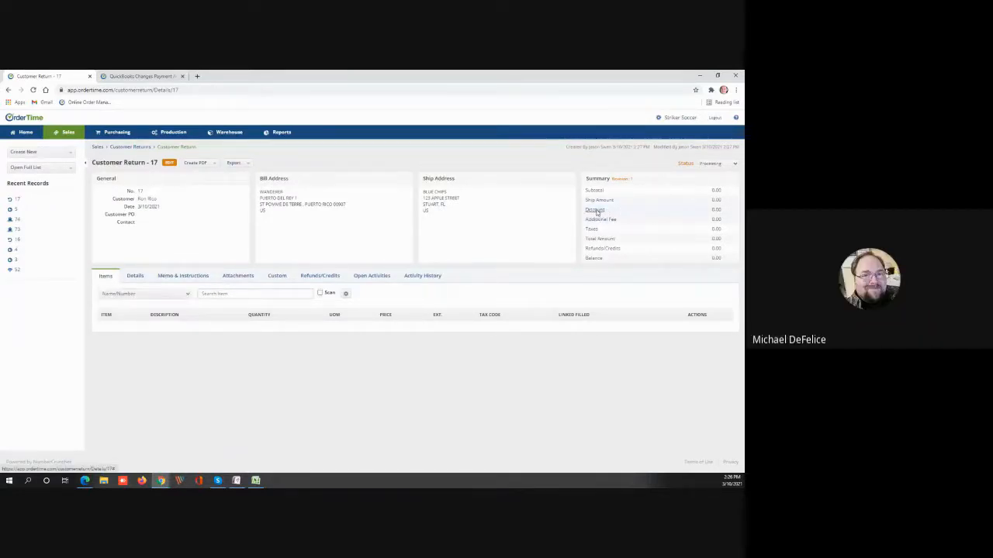
Apply the 10% discount to the empty customer return.
left_click(595, 210)
left_click(318, 269)
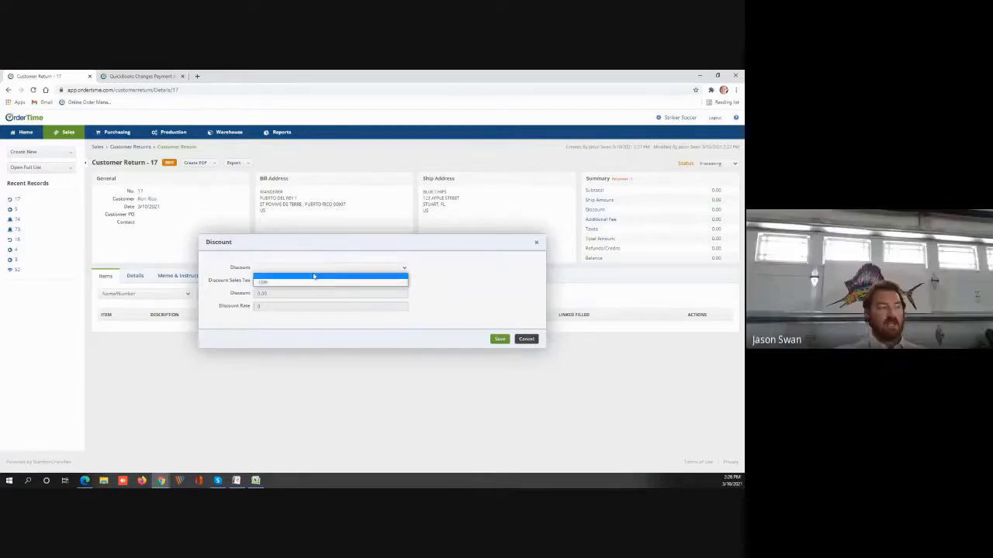
left_click(314, 281)
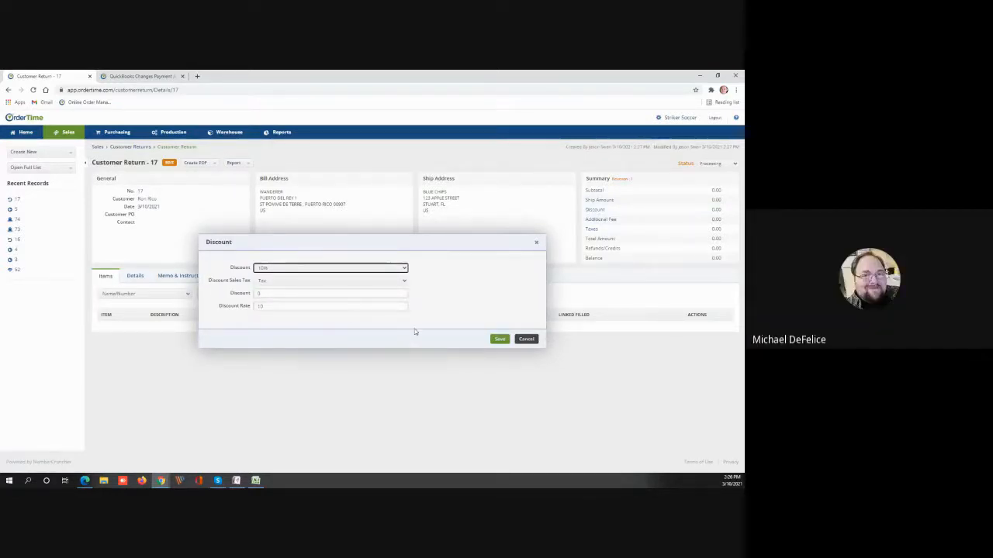
left_click(527, 340)
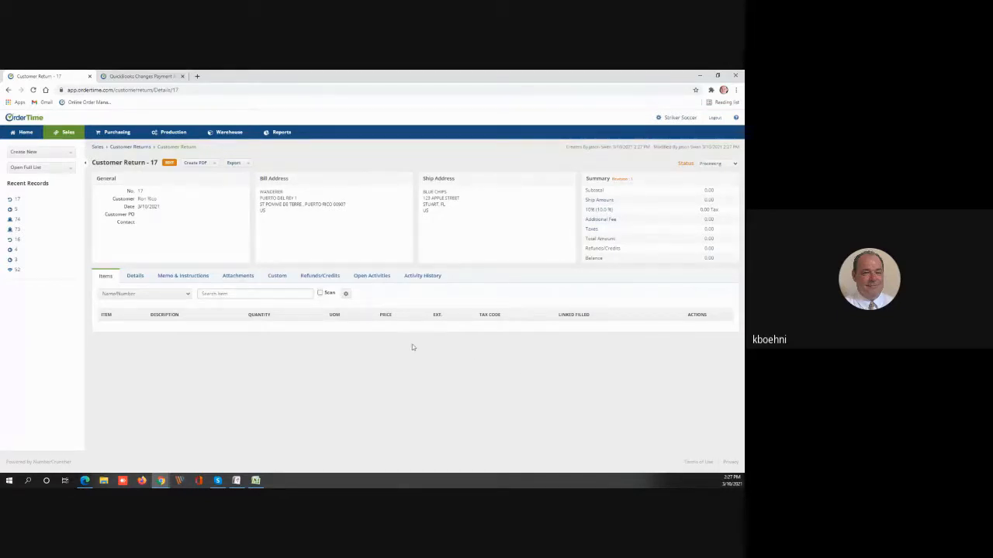
Add one CR-0001 Deck of playing cards to the customer return.
left_click(277, 294)
type("c")
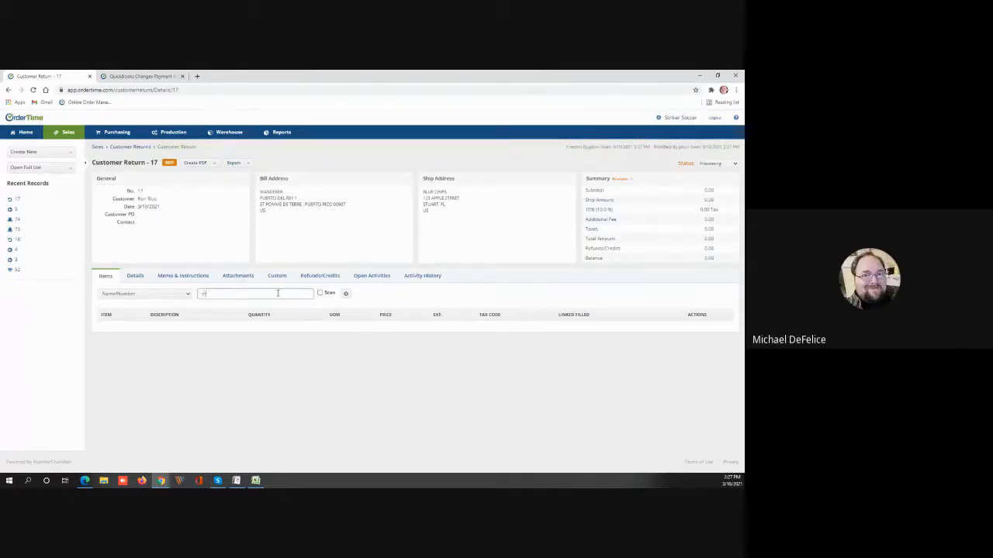
left_click(236, 320)
key("Return")
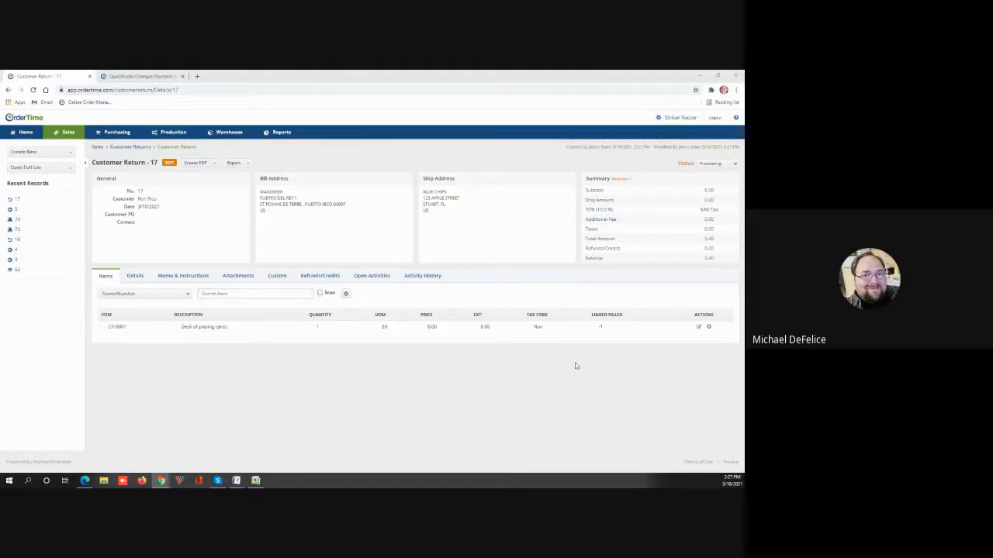
Clear the discount selection on the customer return and save the change.
left_click(610, 211)
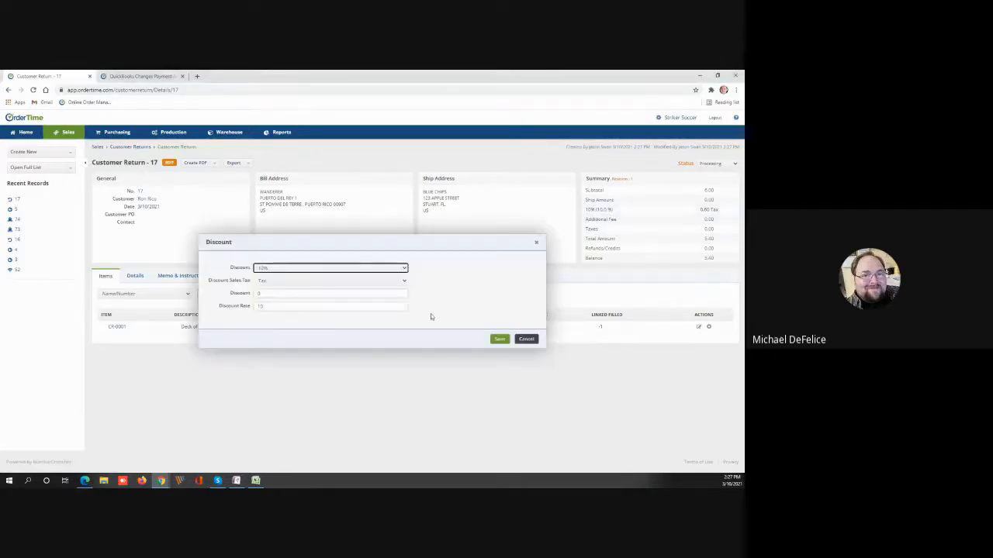
left_click(361, 270)
left_click(343, 276)
left_click(499, 339)
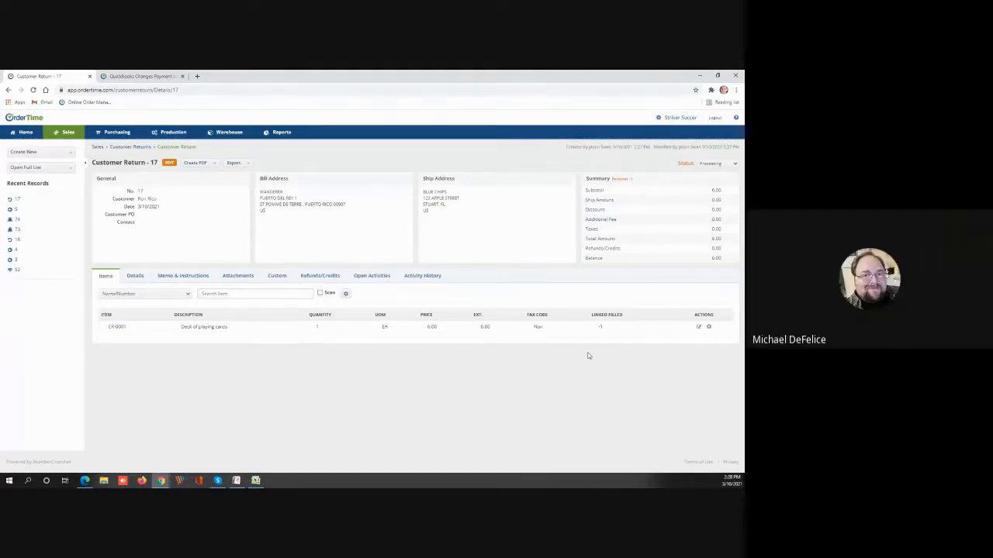
left_click(602, 219)
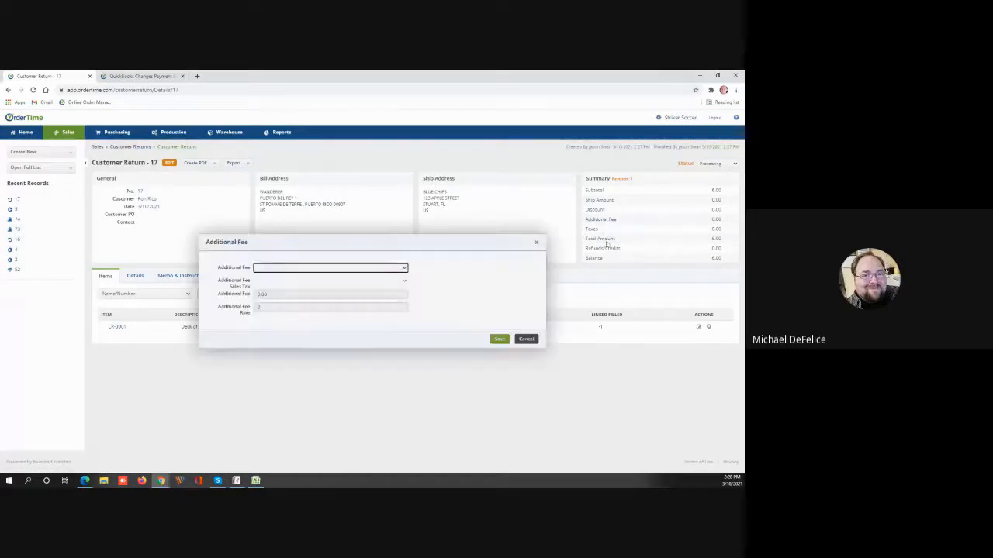
left_click(396, 270)
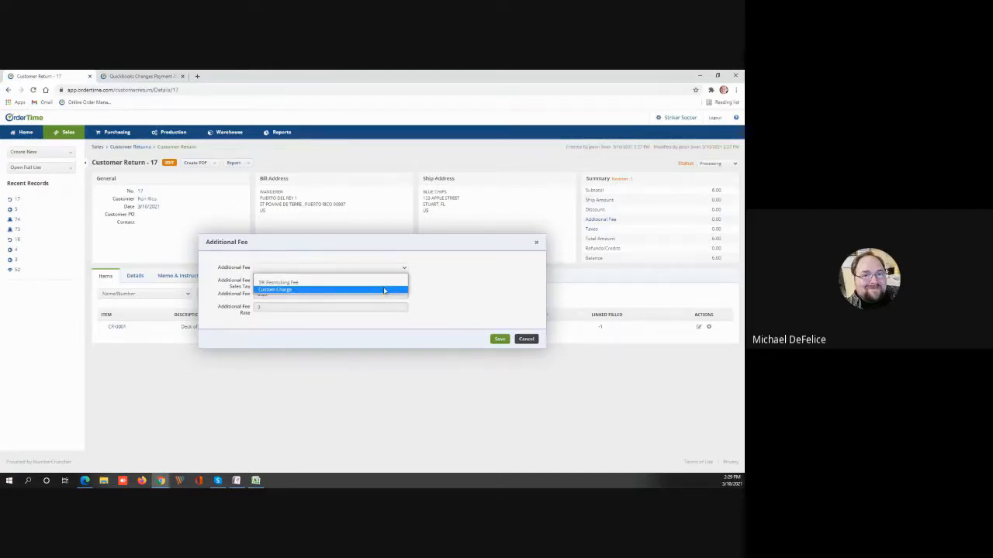
left_click(384, 290)
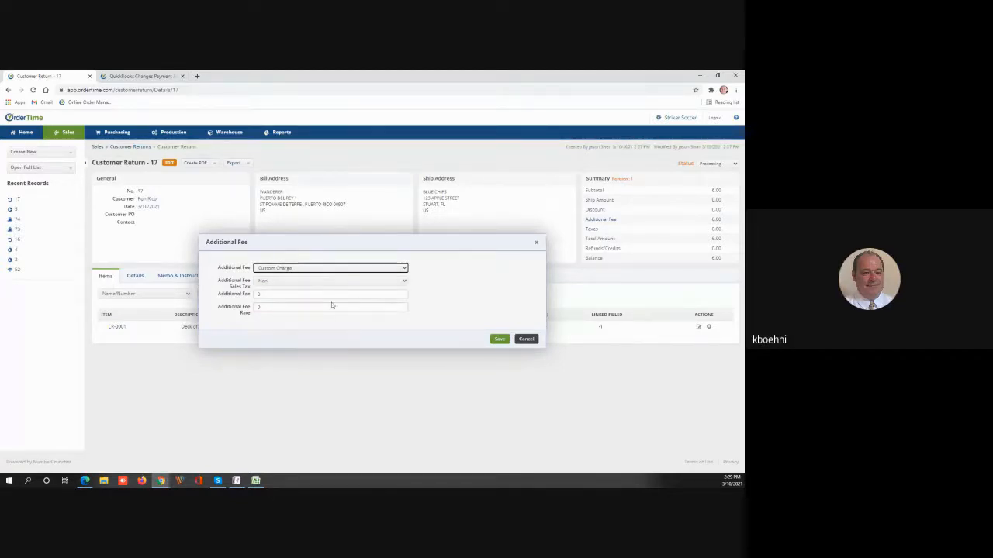
left_click(526, 339)
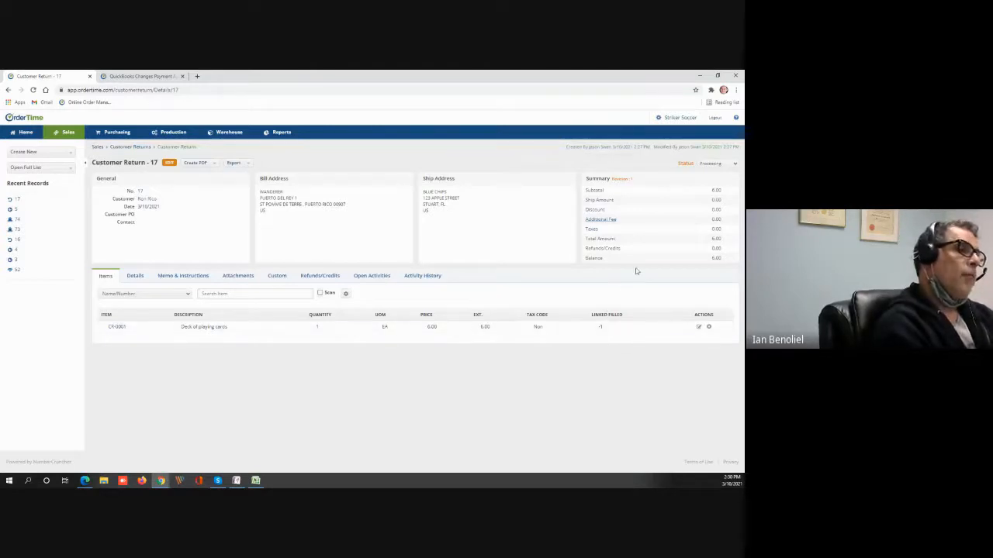
Apply the 10% discount option to the customer return with its discount rate overridden to 50, and save it.
left_click(594, 209)
left_click(402, 268)
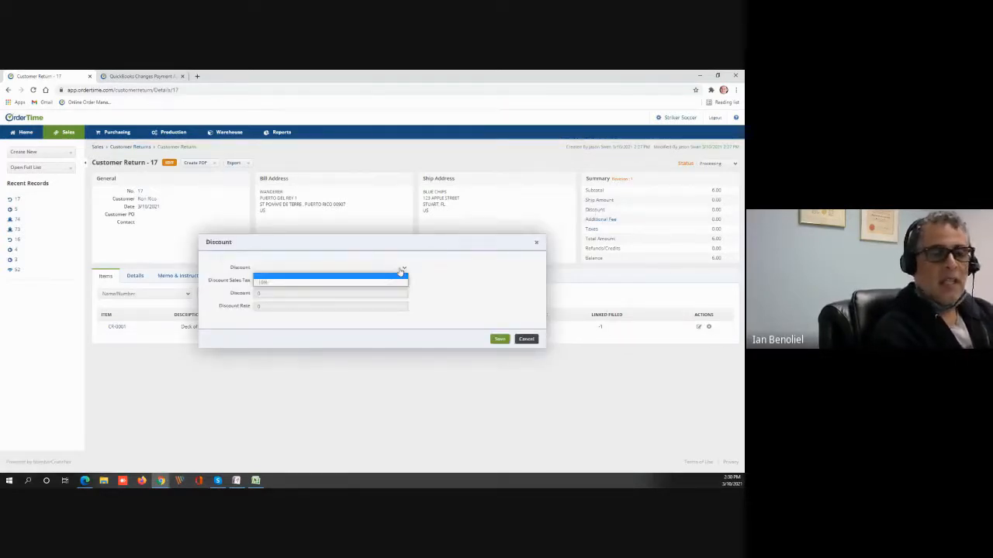
left_click(375, 281)
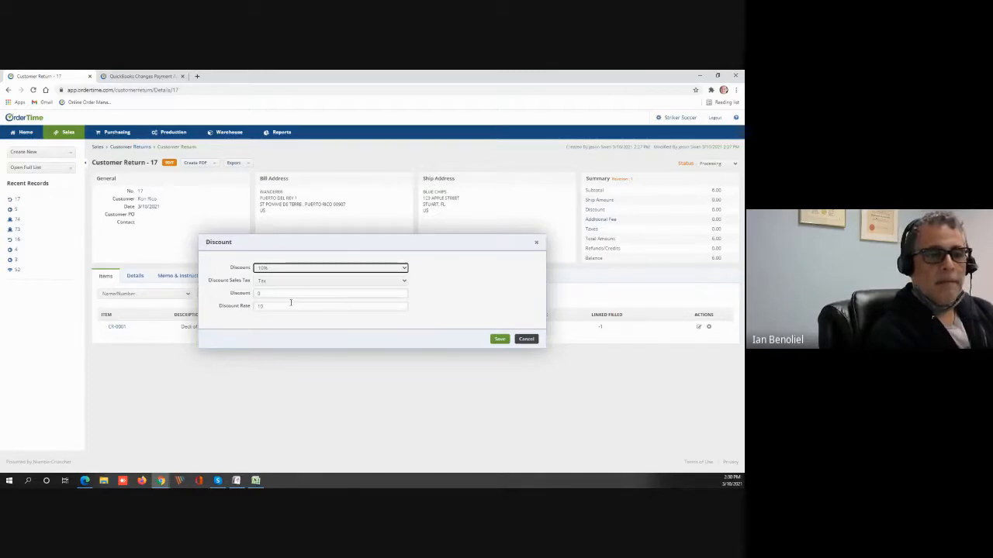
left_click_drag(291, 303, 216, 309)
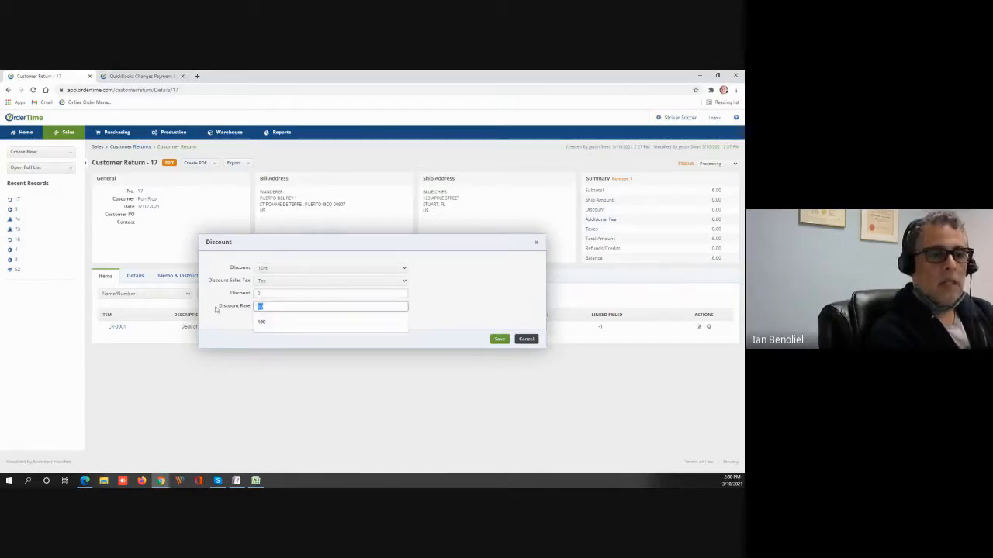
left_click(267, 294)
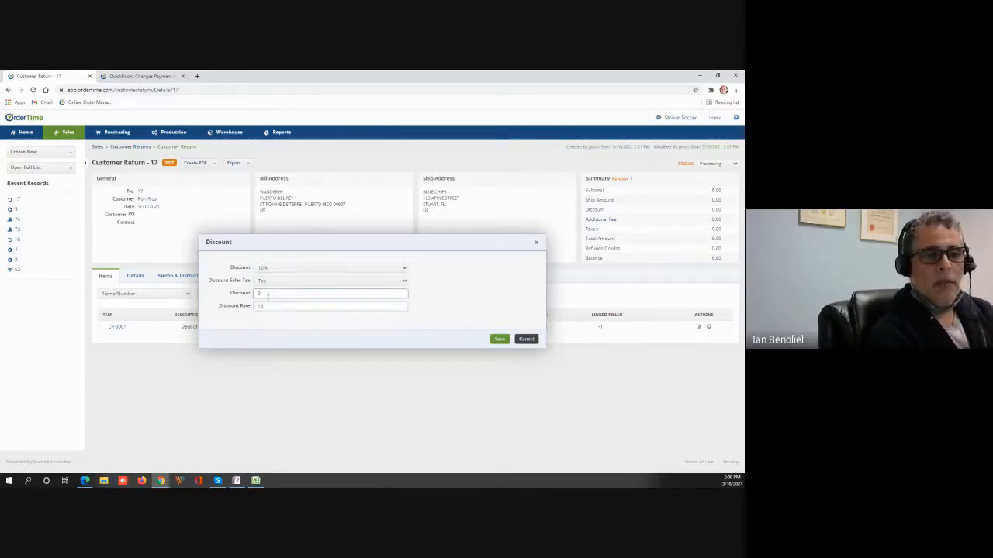
type("25")
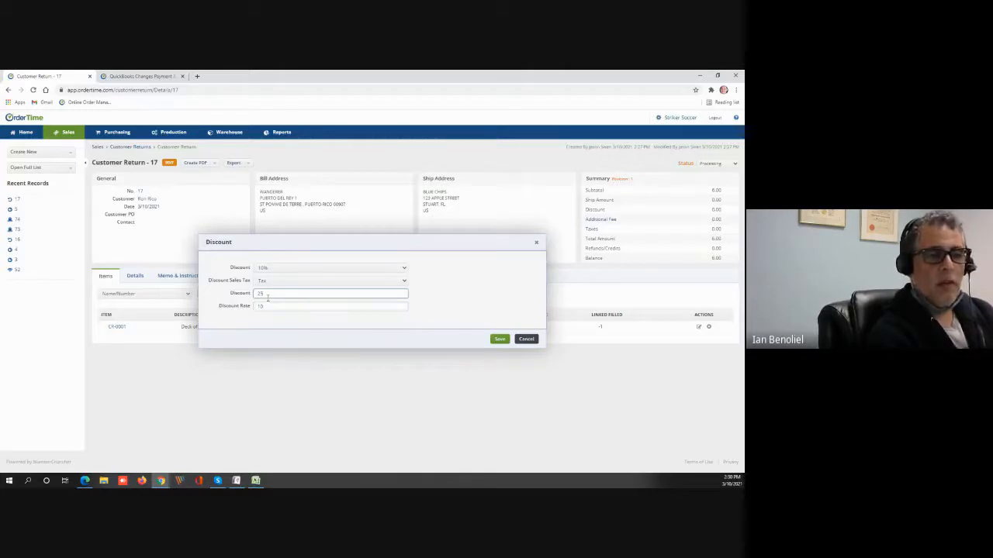
left_click_drag(275, 308, 224, 313)
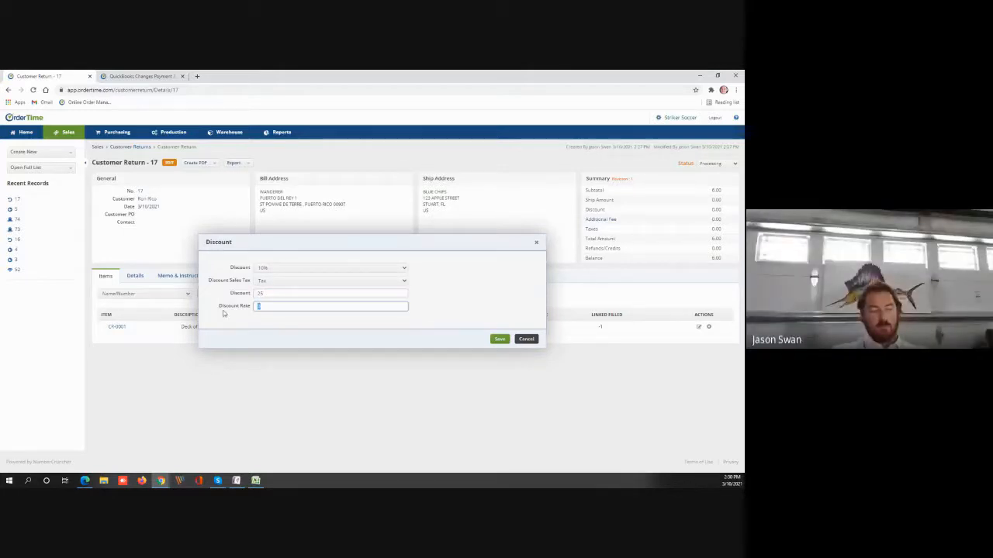
left_click(238, 296)
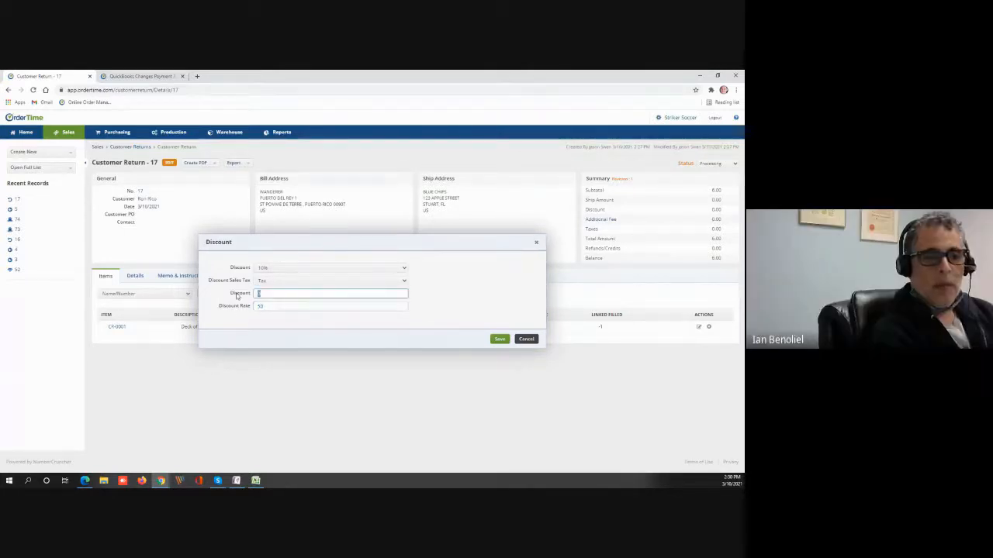
left_click(498, 339)
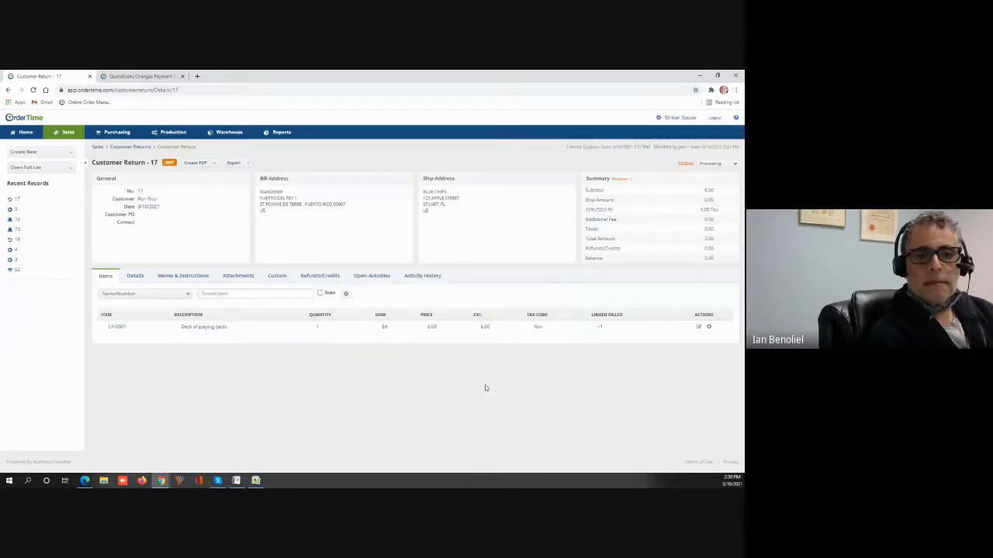